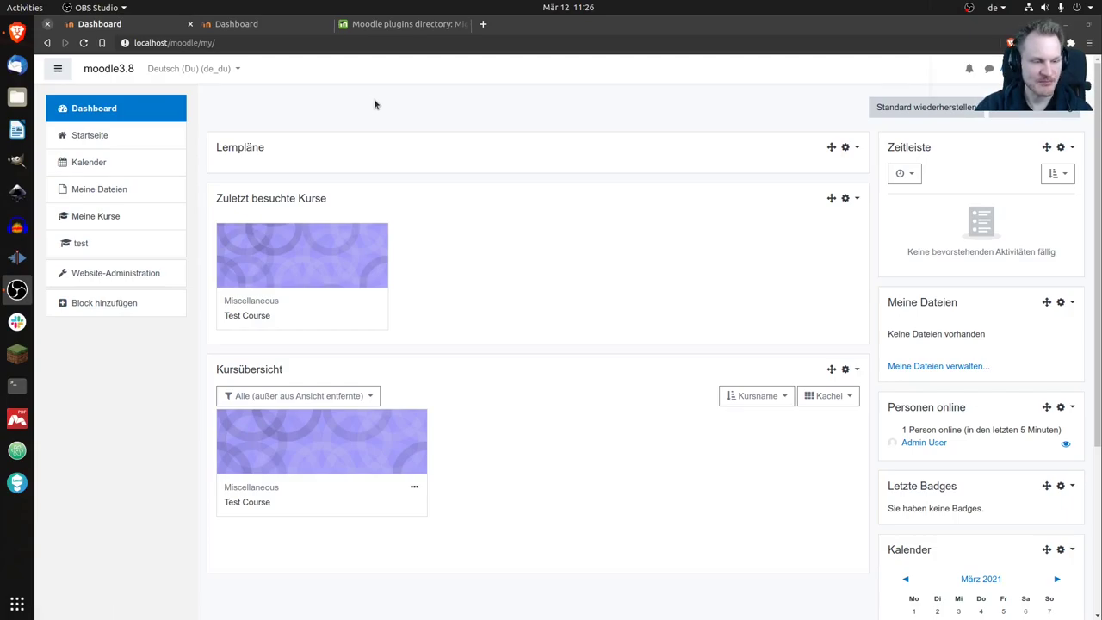
# Open the test course in the Moodle 3.8 site and start adding an Interaktiver Inhalt activity
pyautogui.click(84, 244)
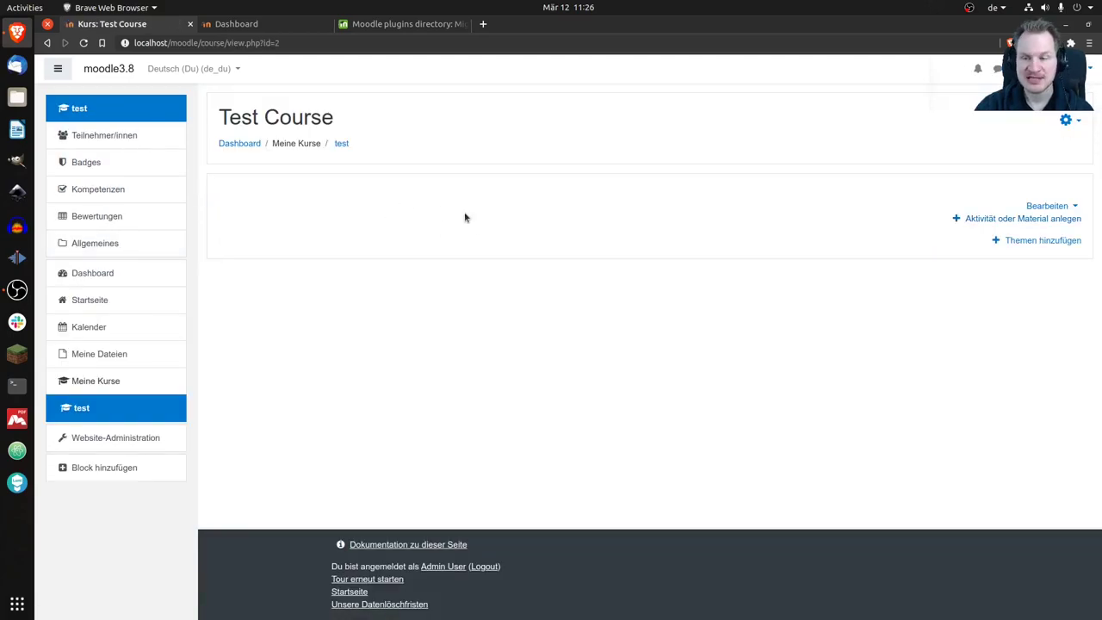
pyautogui.click(995, 222)
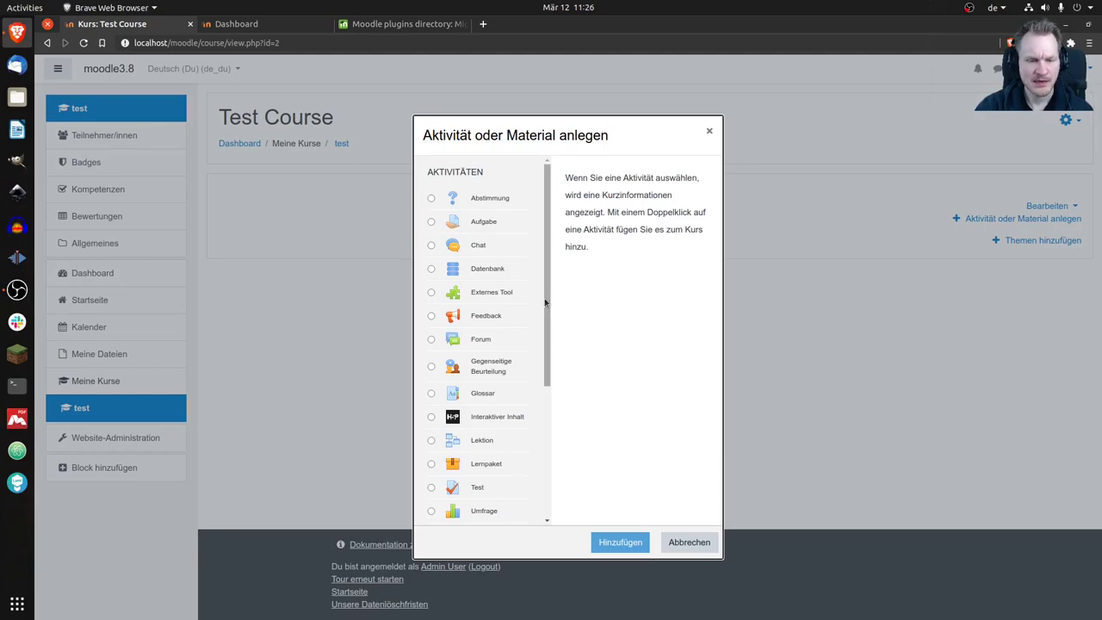
pyautogui.scroll(-1, 550, 340)
pyautogui.scroll(-3, 549, 341)
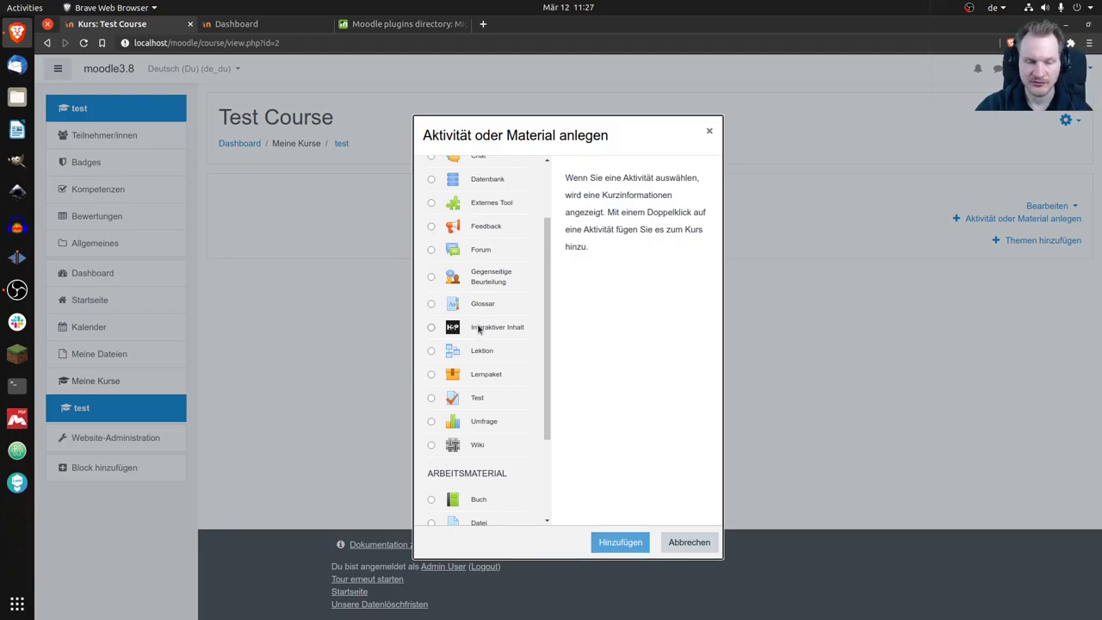
pyautogui.click(481, 331)
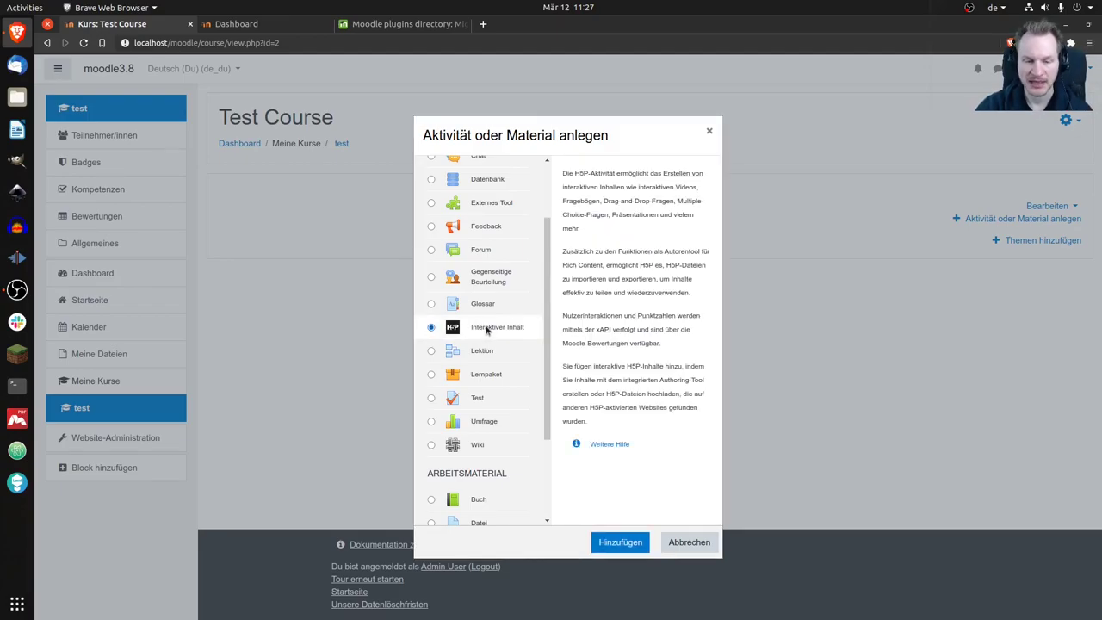
pyautogui.click(621, 543)
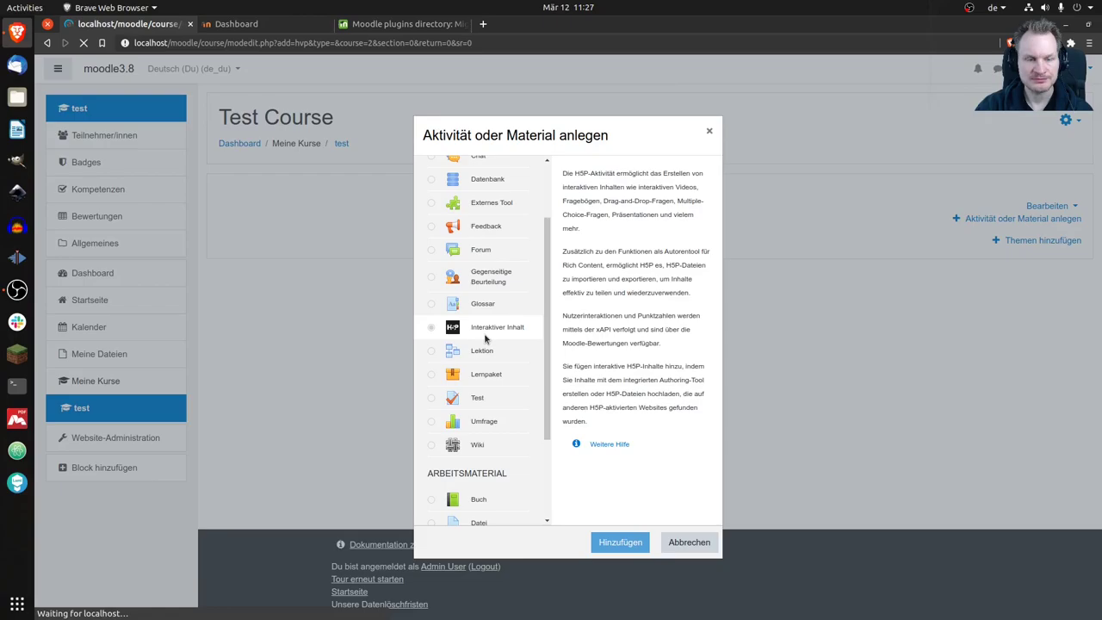
# Search the H5P content types for "Mul" and choose Multiple Choice for the new activity
pyautogui.scroll(-5, 398, 284)
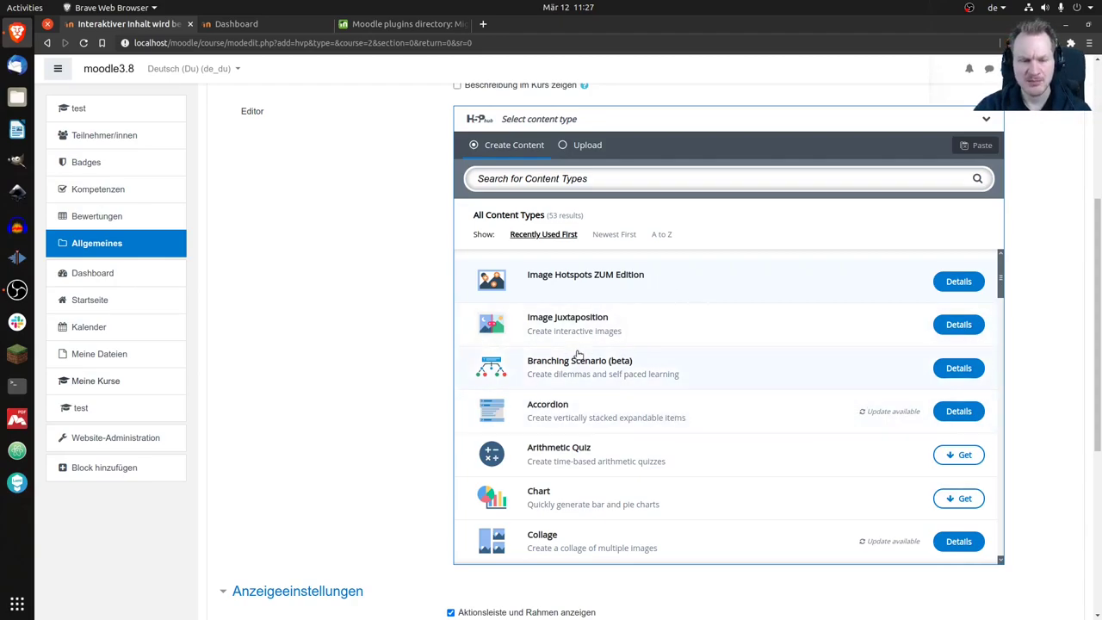
pyautogui.click(629, 177)
pyautogui.write('Mul')
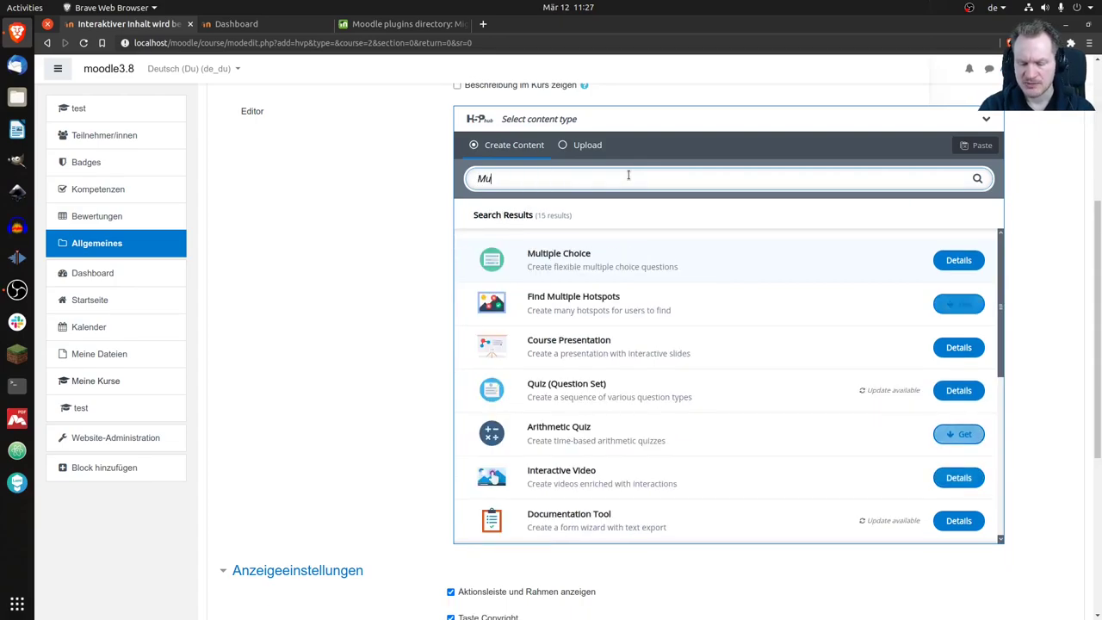
pyautogui.click(582, 261)
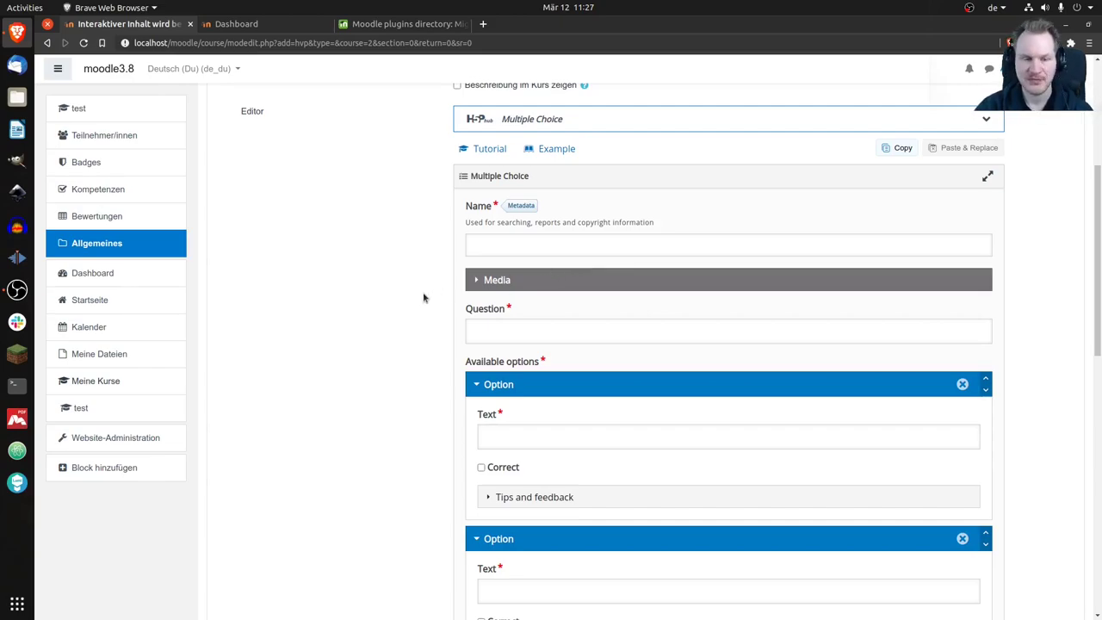
# Review the Multiple Choice activity form, including its Bewertung settings with the Höchstbewertung and the Aktivitätsabschluss section
pyautogui.scroll(-5, 423, 292)
pyautogui.scroll(-8, 423, 297)
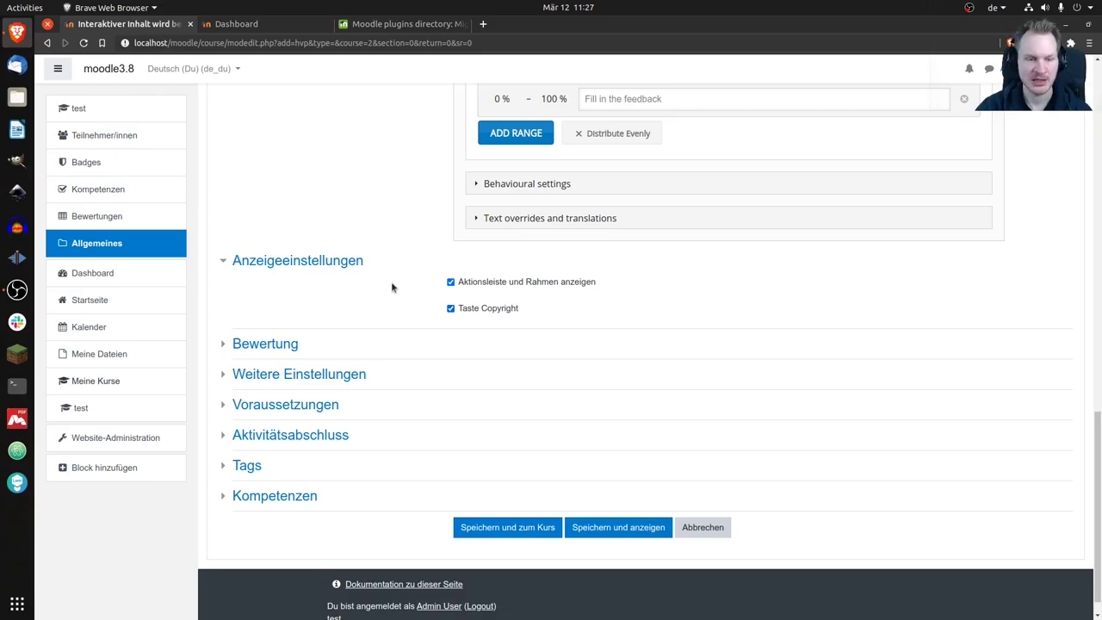
pyautogui.click(223, 348)
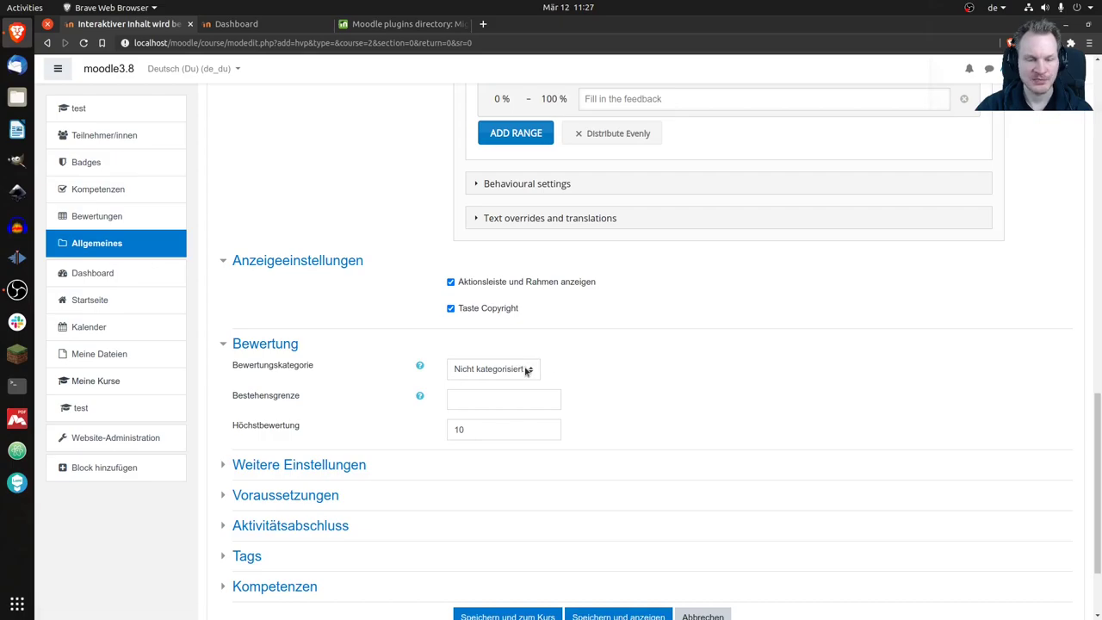
pyautogui.click(497, 428)
pyautogui.doubleClick(497, 428)
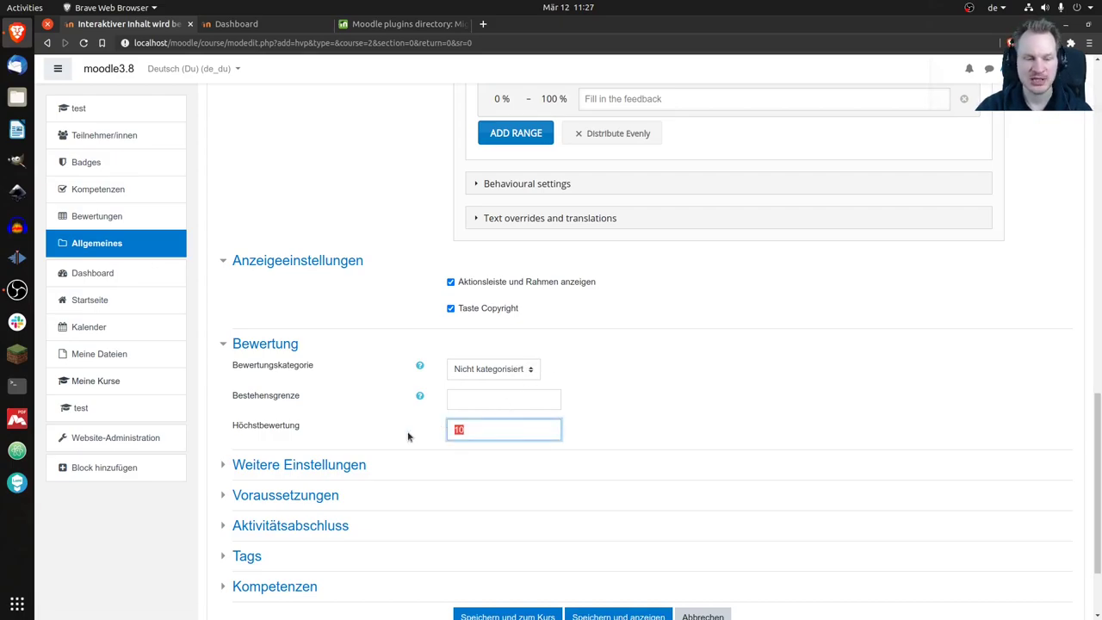
pyautogui.click(492, 433)
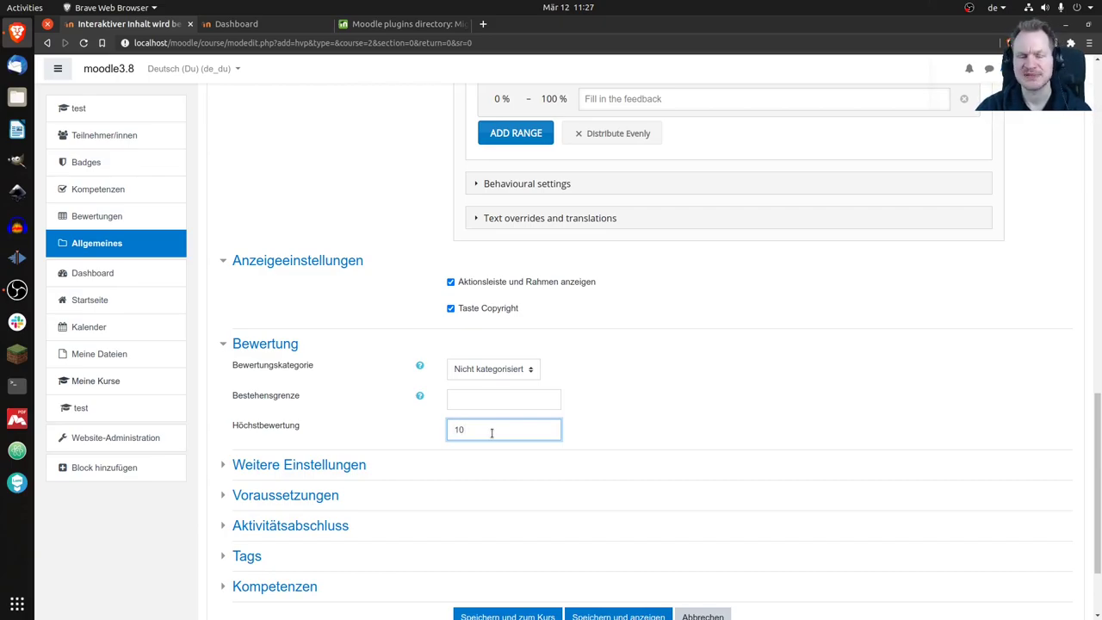
pyautogui.scroll(-2, 336, 398)
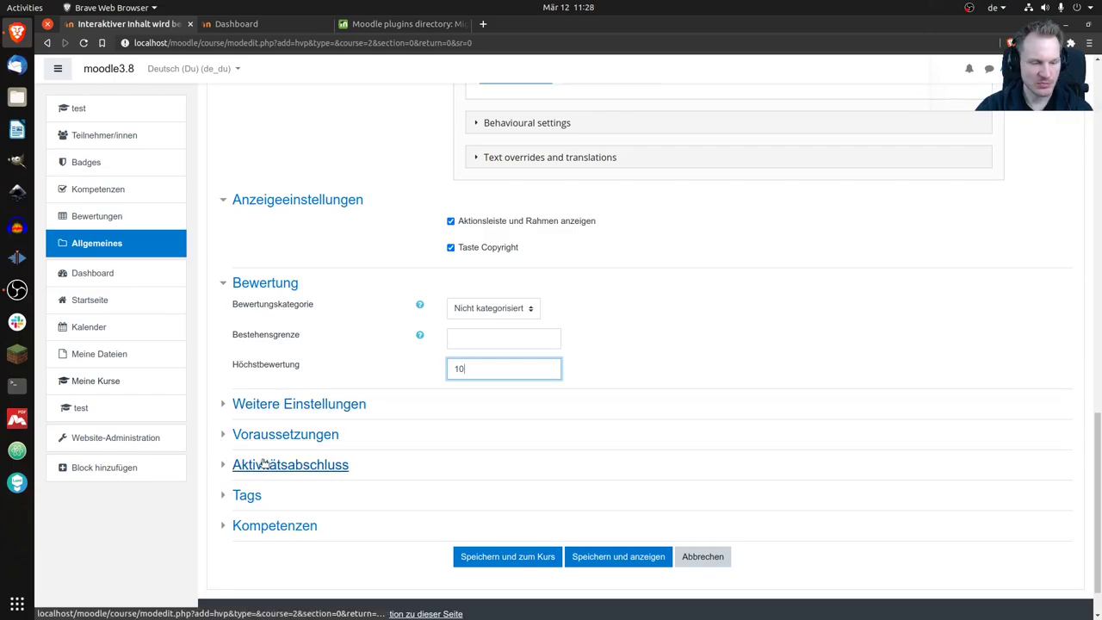
pyautogui.click(224, 466)
pyautogui.click(224, 466)
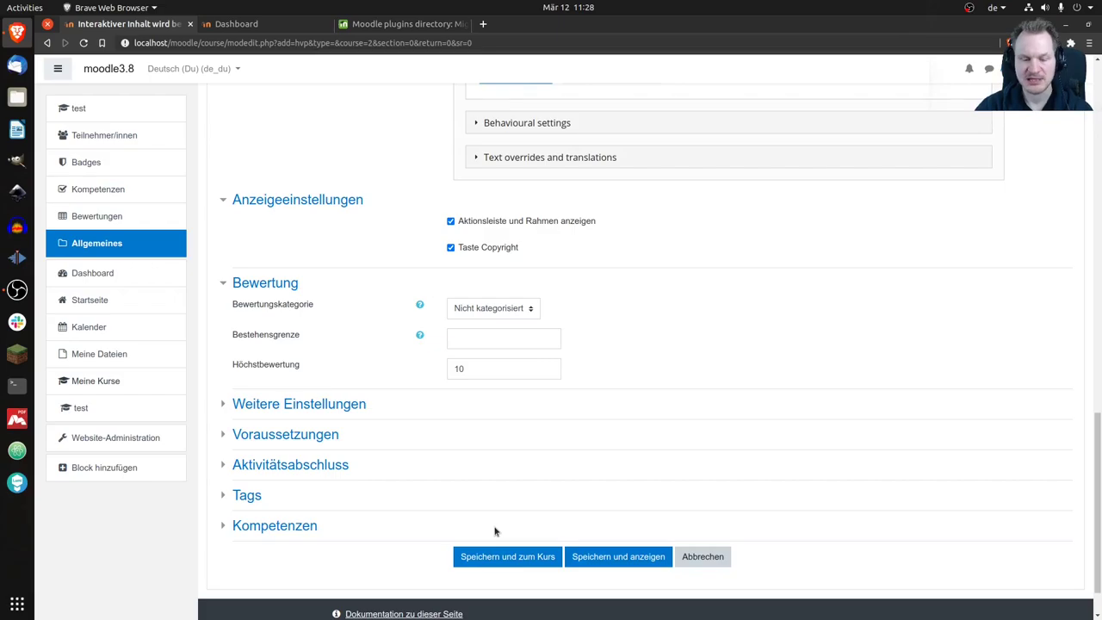
pyautogui.scroll(3, 410, 177)
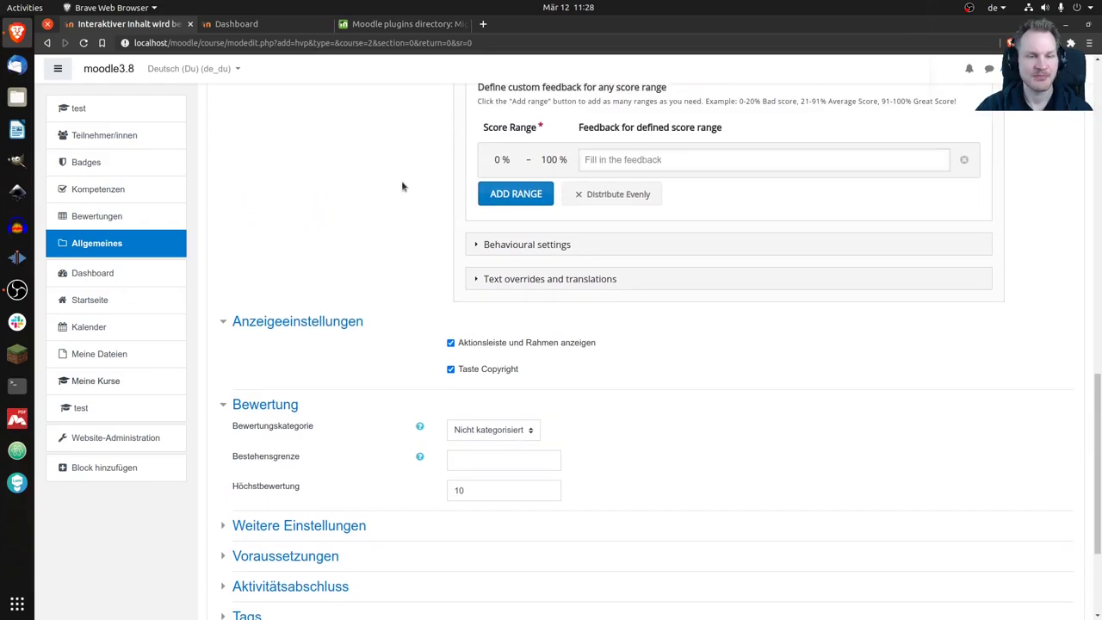
pyautogui.scroll(2, 400, 182)
# Switch to the Moodle 3.10 site, open its test course and start adding an H5P activity
pyautogui.click(267, 26)
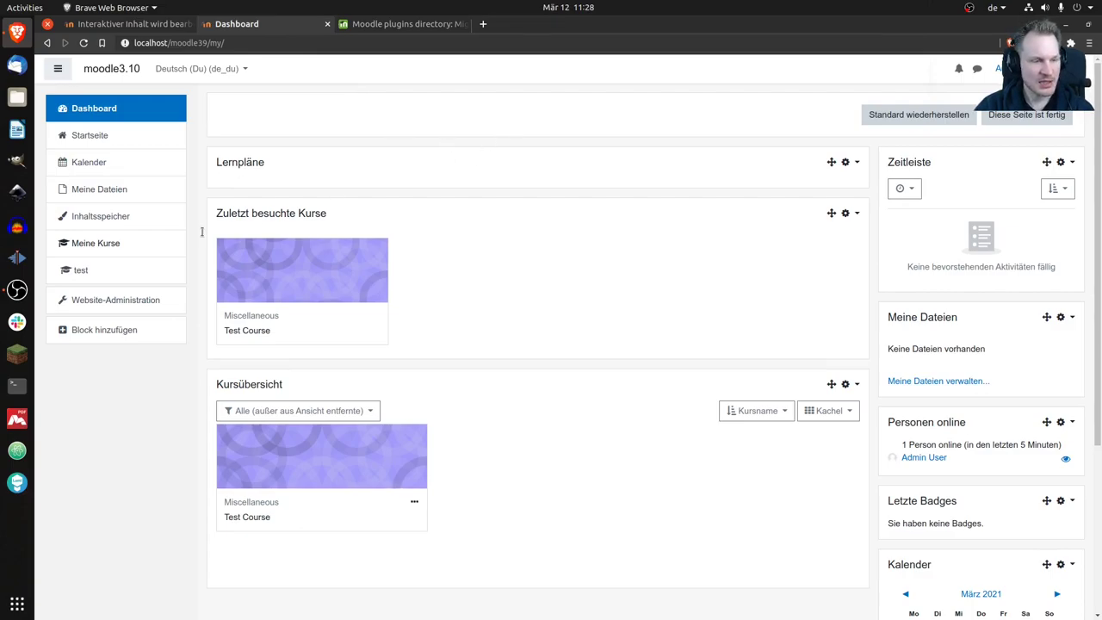
pyautogui.click(87, 272)
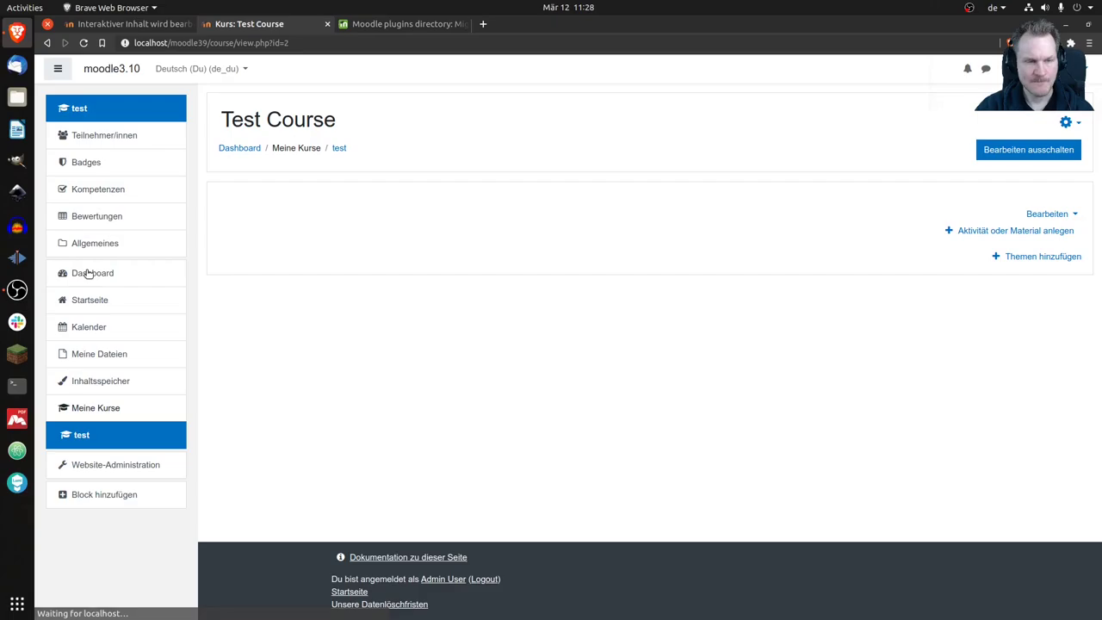
pyautogui.click(977, 233)
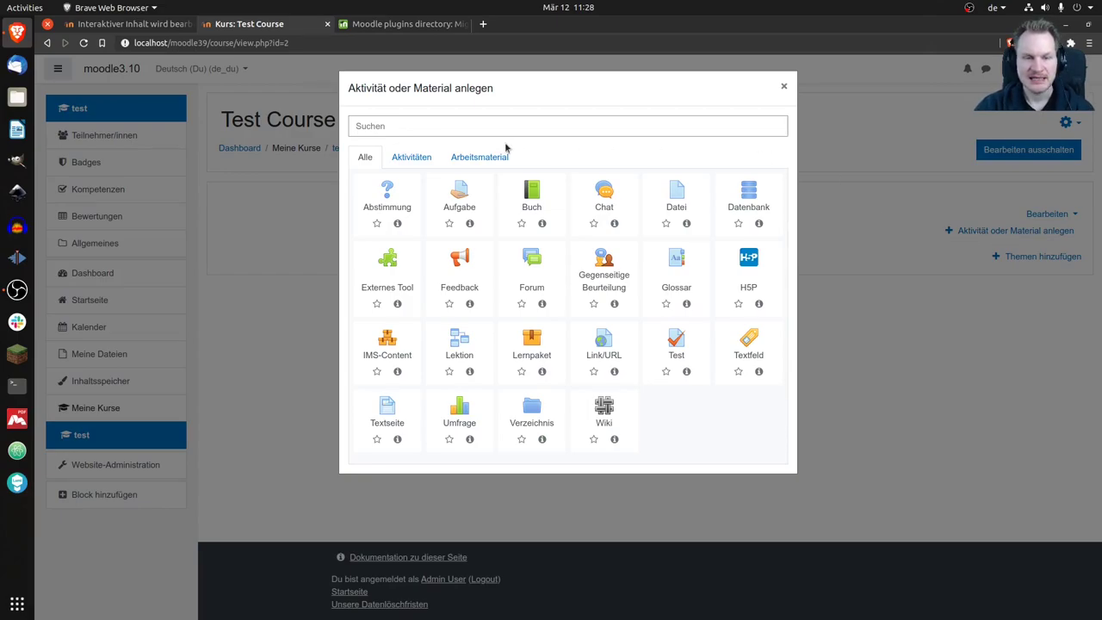
pyautogui.click(756, 268)
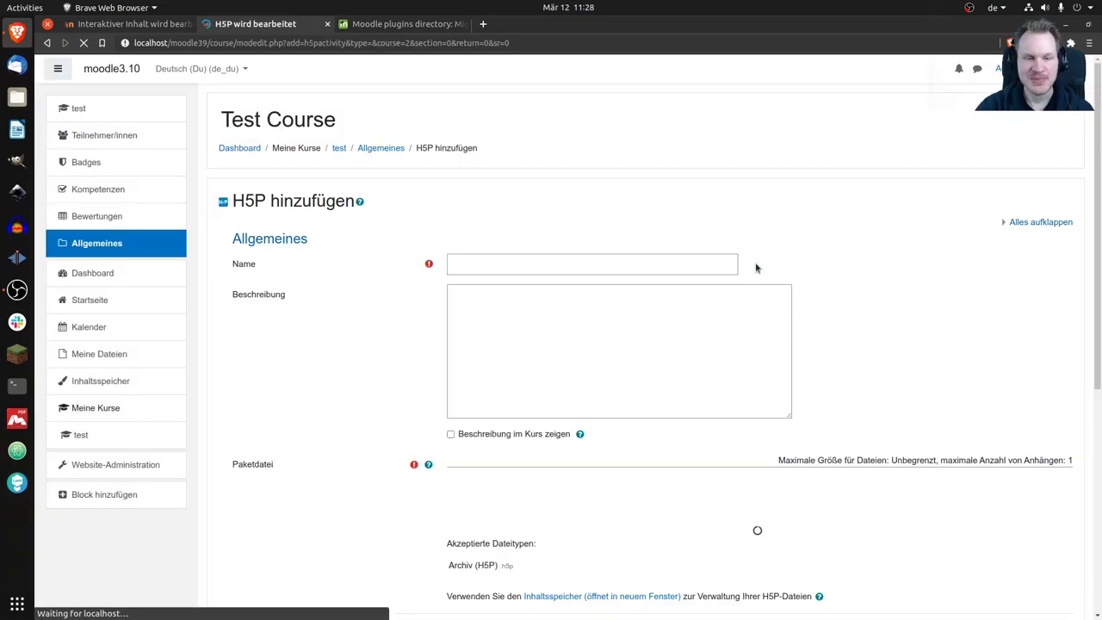
# Look through the new H5P activity's form and open the Inhaltsspeicher linked below the Paketdatei area
pyautogui.scroll(-2, 379, 247)
pyautogui.scroll(-6, 379, 247)
pyautogui.scroll(6, 377, 248)
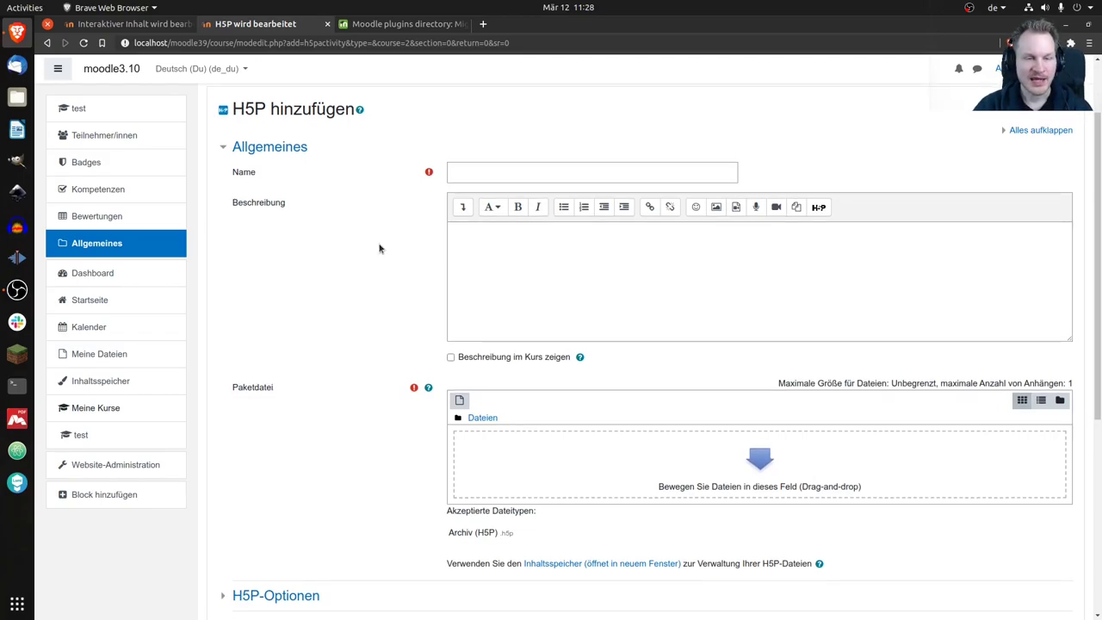
pyautogui.scroll(-1, 378, 249)
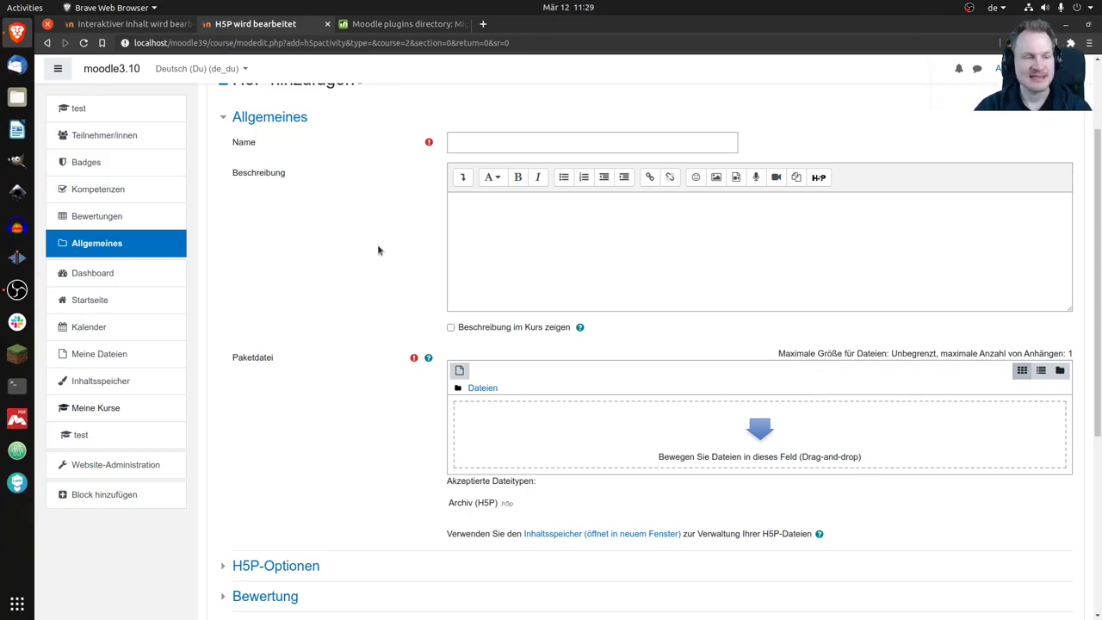
pyautogui.scroll(-1, 377, 249)
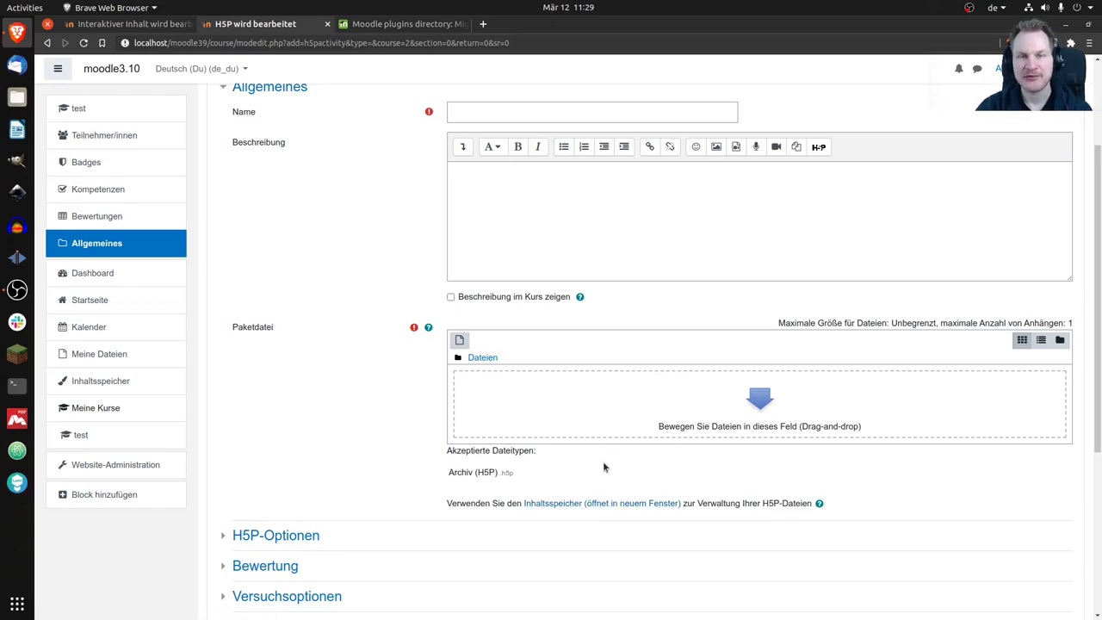
pyautogui.click(589, 506)
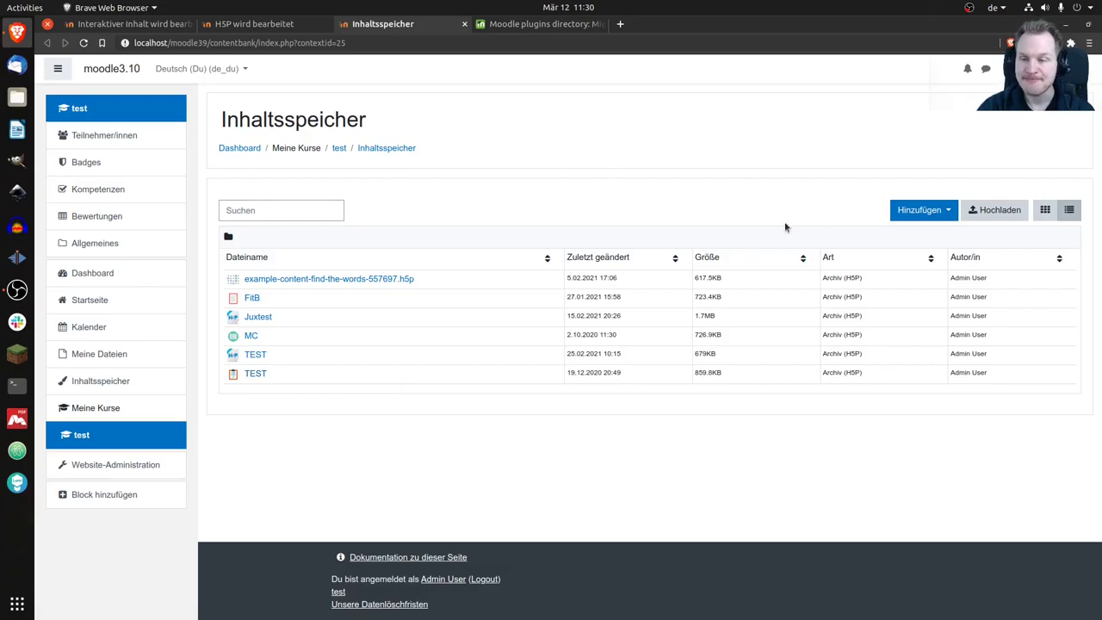
# Start creating a new Multiple Choice content item in the course's Inhaltsspeicher
pyautogui.click(913, 213)
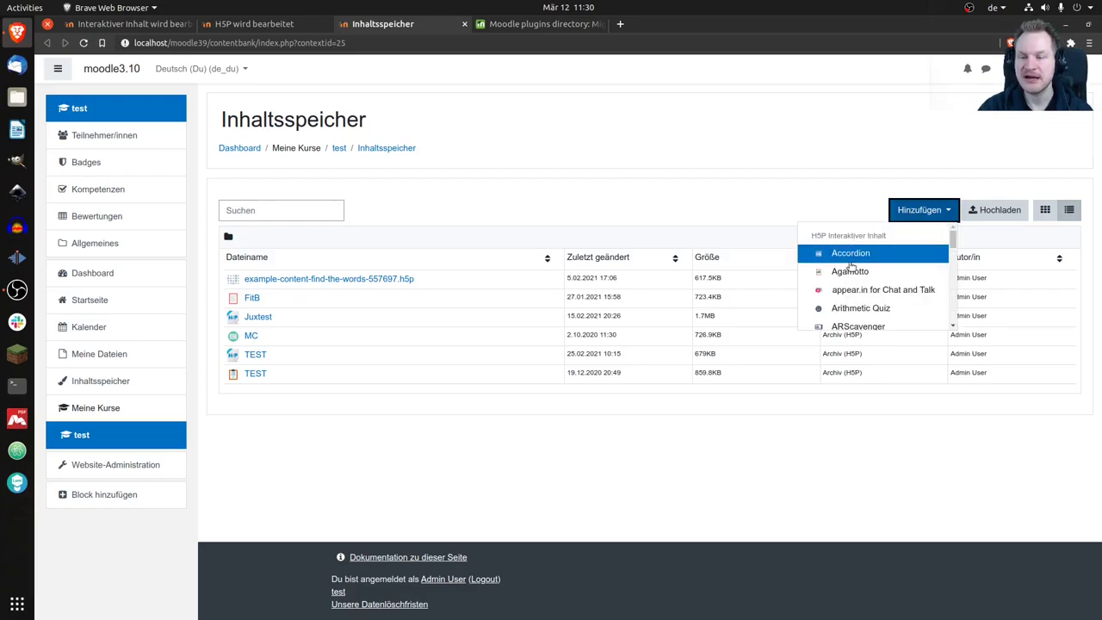
pyautogui.moveTo(953, 240); pyautogui.dragTo(953, 297)
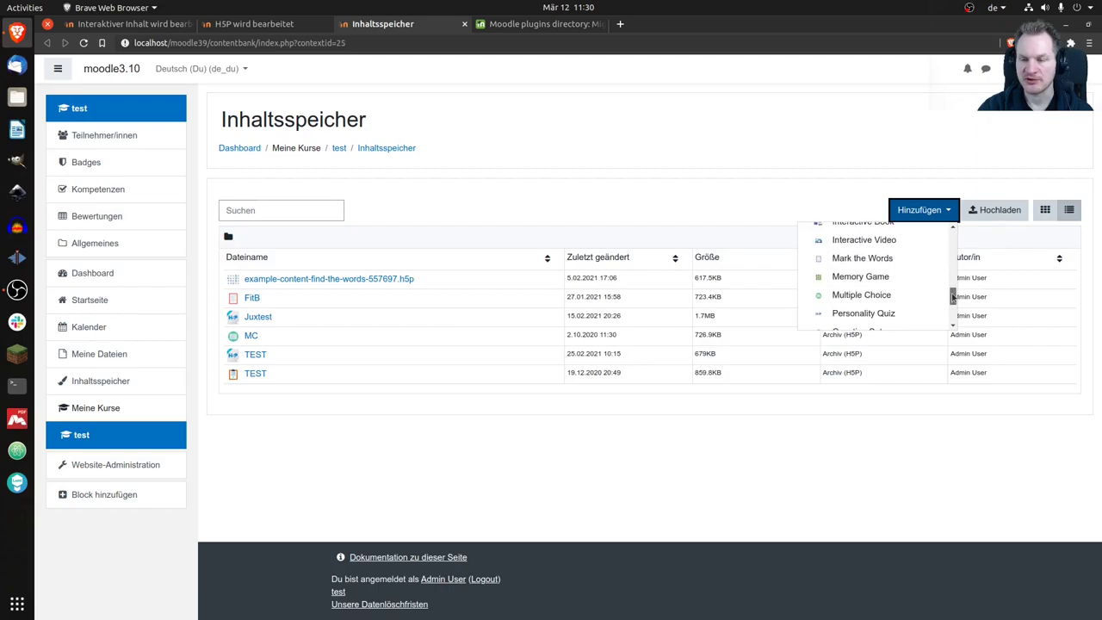
pyautogui.click(861, 295)
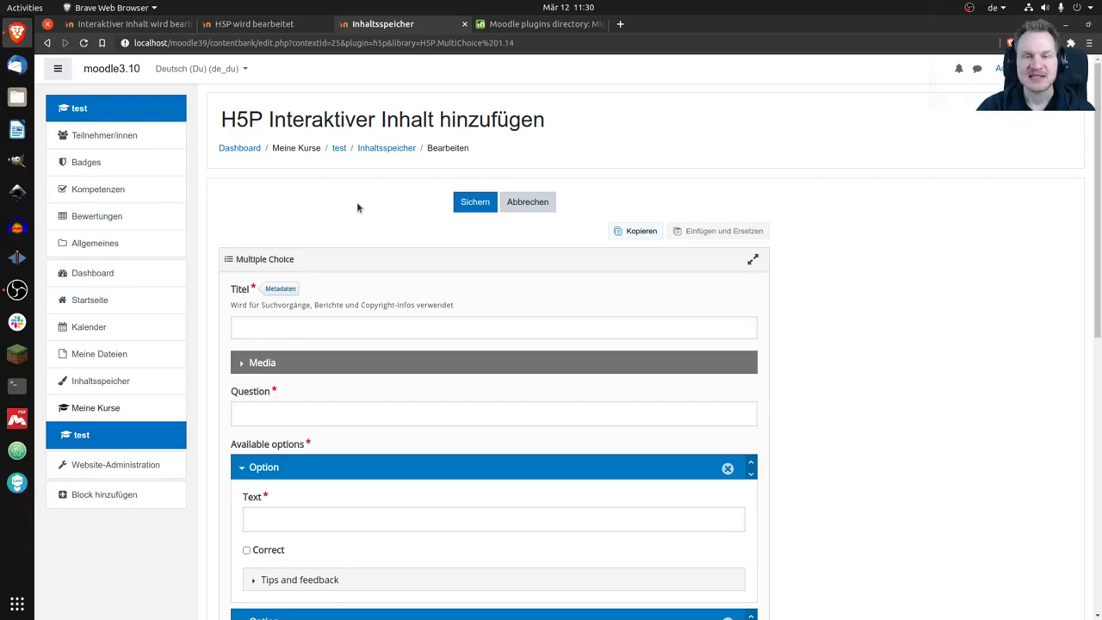
# Return to the H5P activity form and add a copy of FitB from the Inhaltsspeicher as its Paketdatei
pyautogui.click(279, 30)
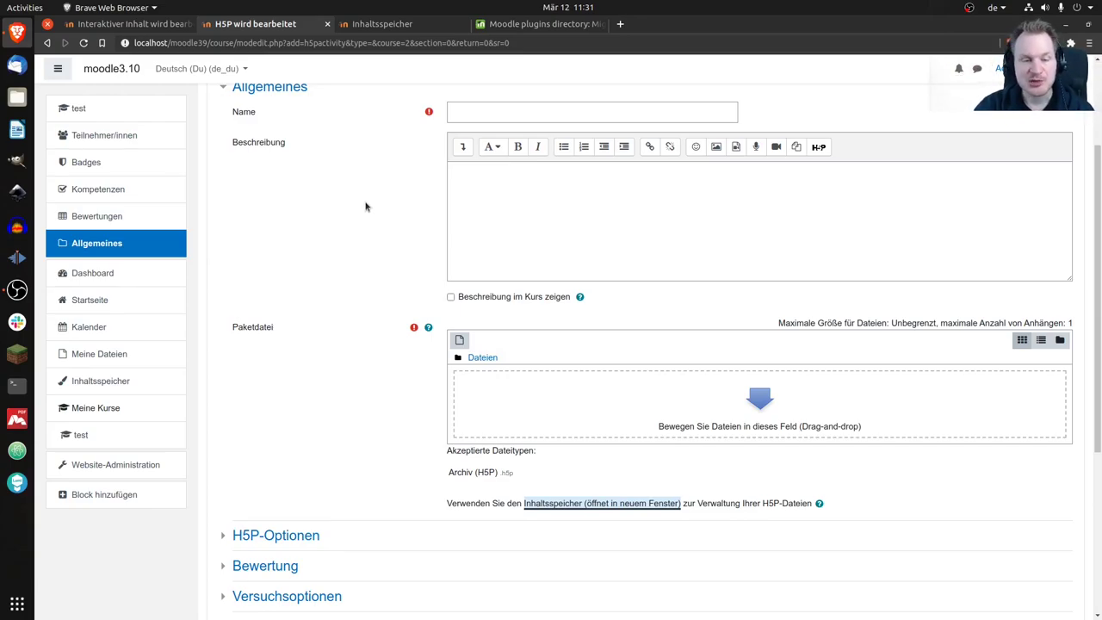
pyautogui.scroll(-2, 364, 205)
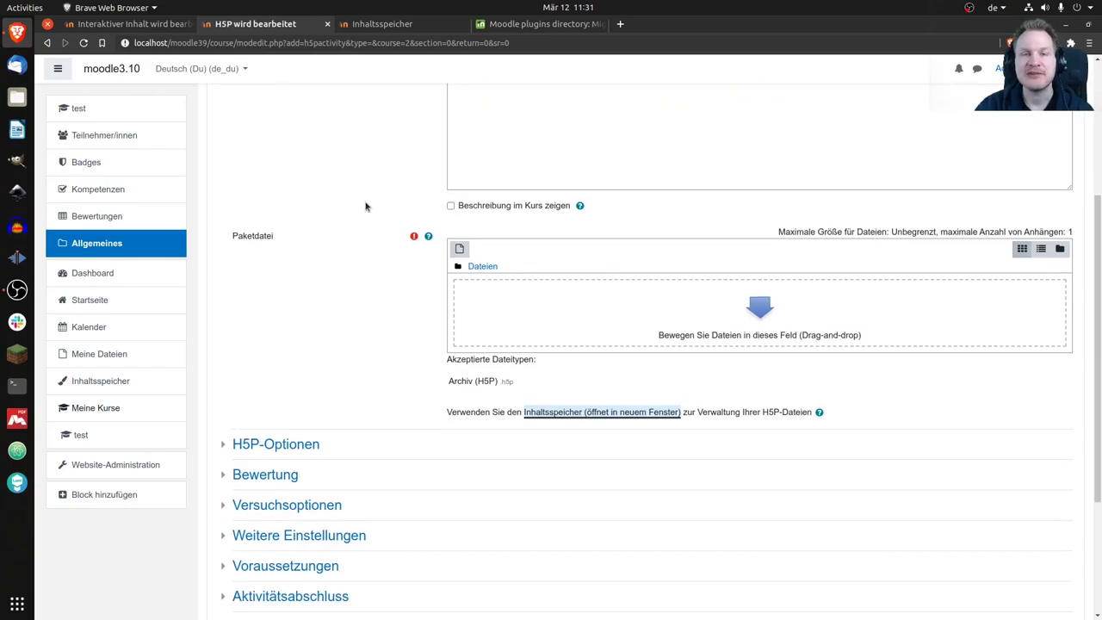
pyautogui.click(461, 250)
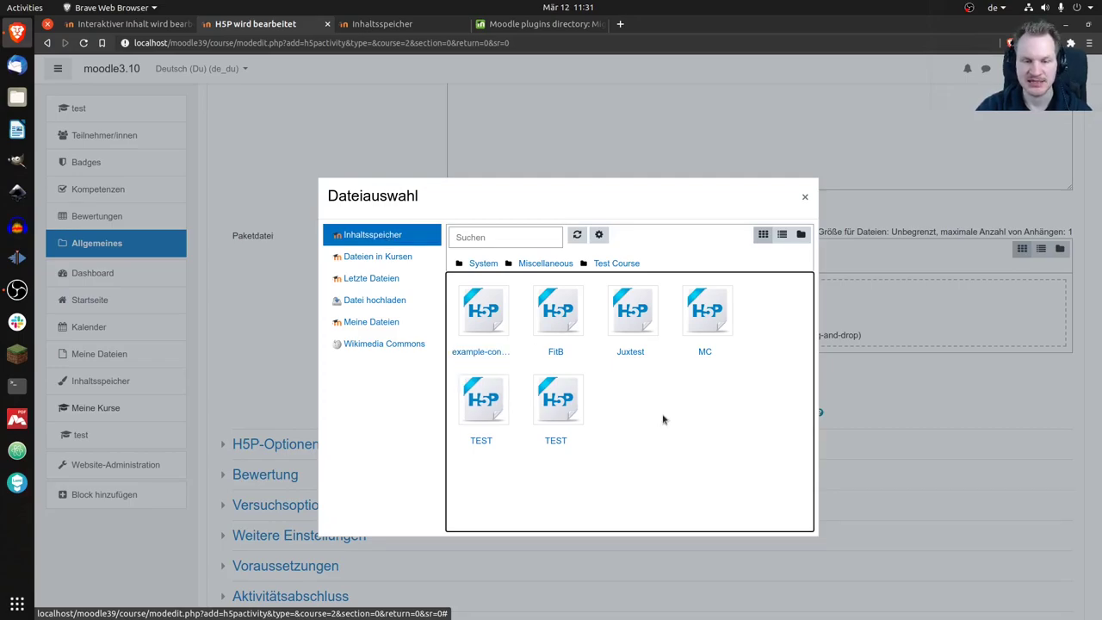
pyautogui.click(572, 319)
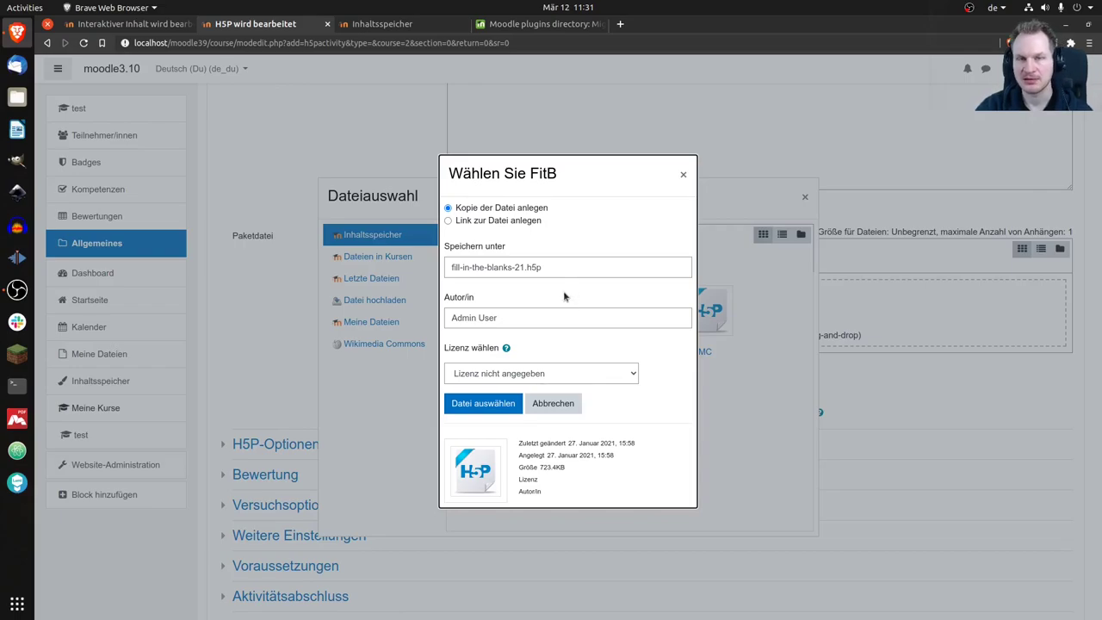
pyautogui.click(488, 408)
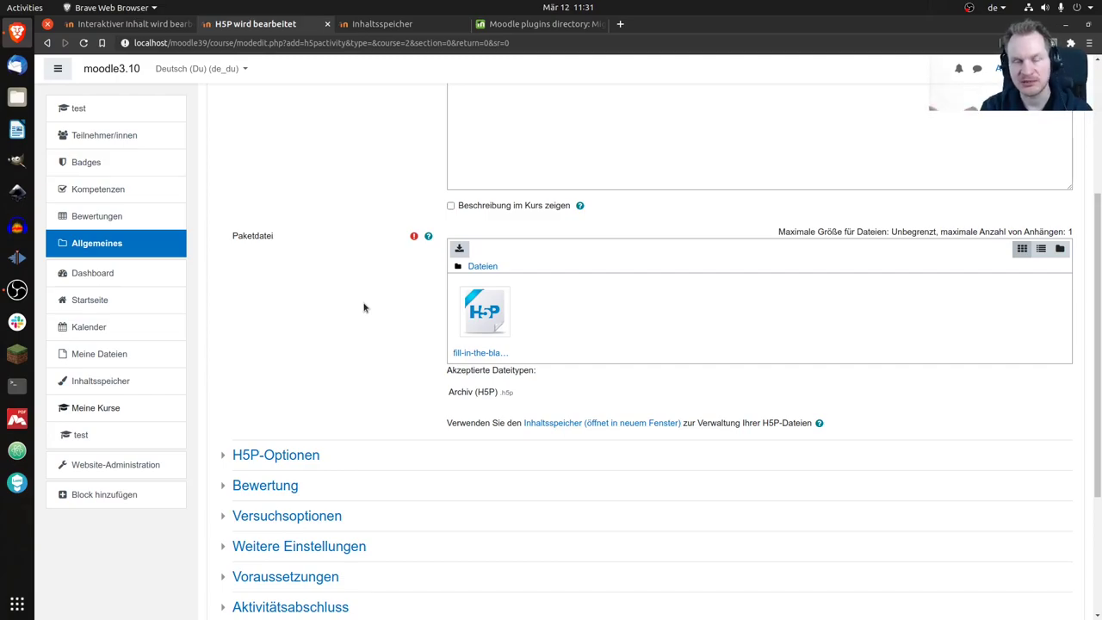
# Expand the H5P activity's Bewertung section to examine its grading options
pyautogui.scroll(-1, 362, 269)
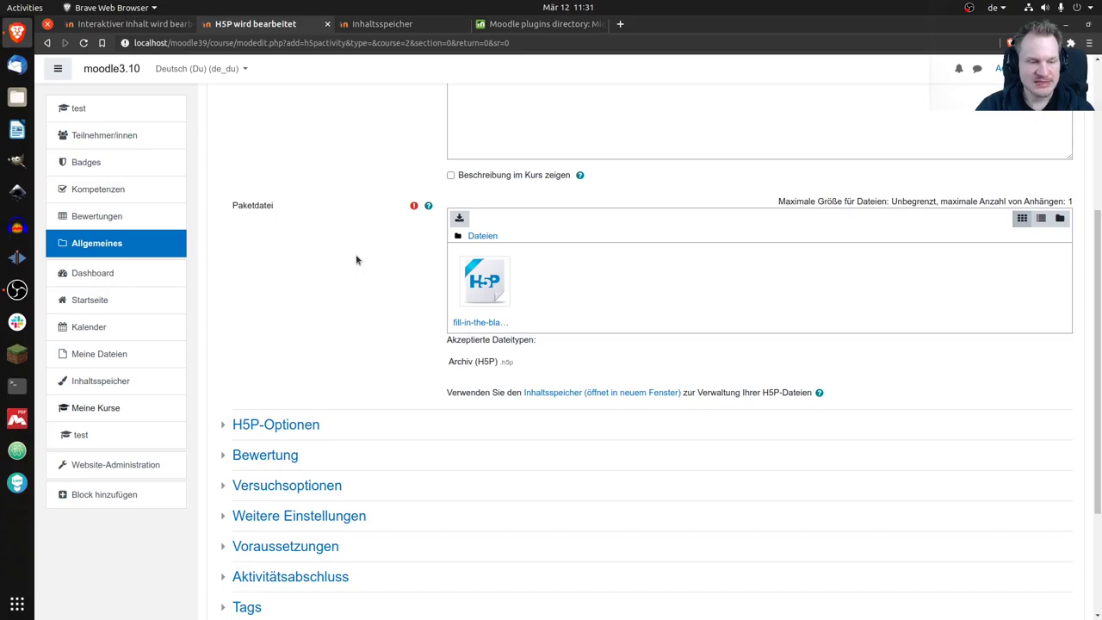
pyautogui.scroll(-3, 357, 257)
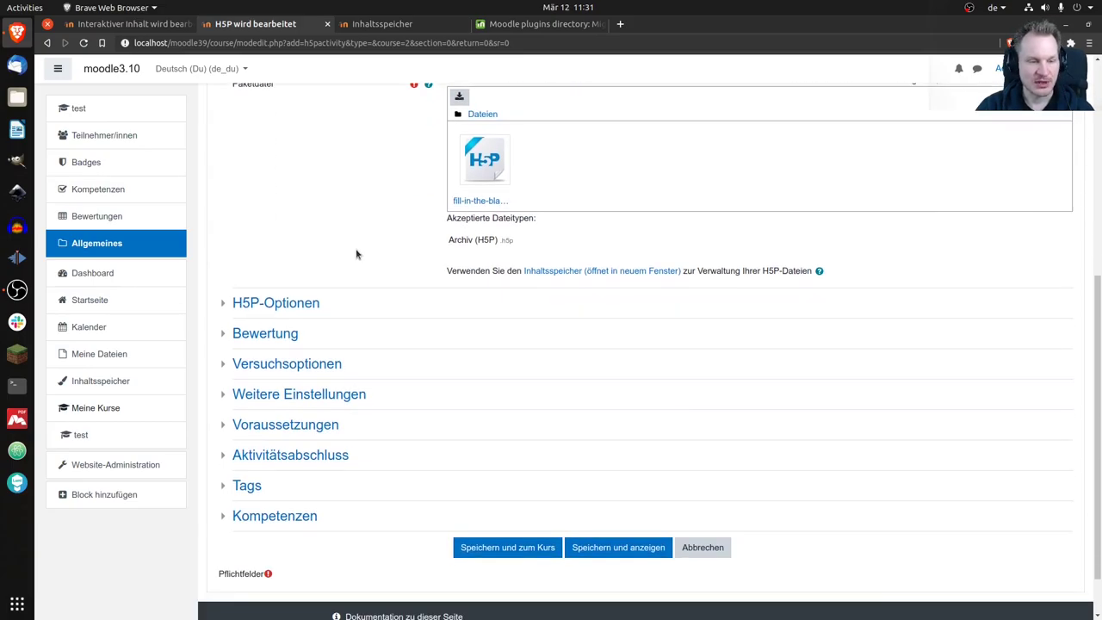
pyautogui.scroll(-1, 357, 253)
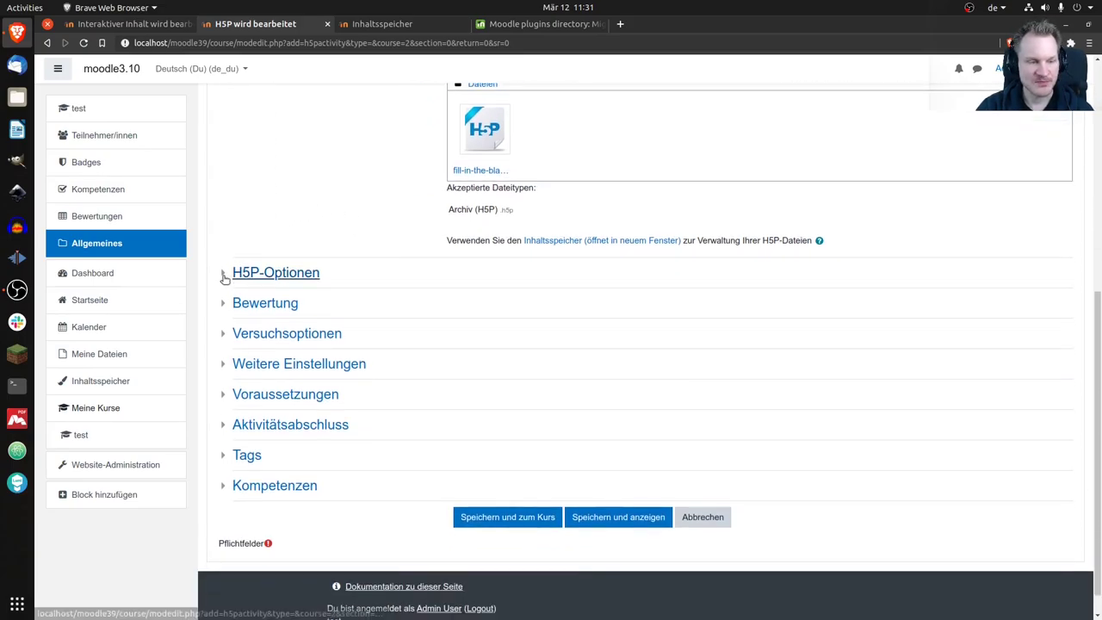
pyautogui.click(225, 306)
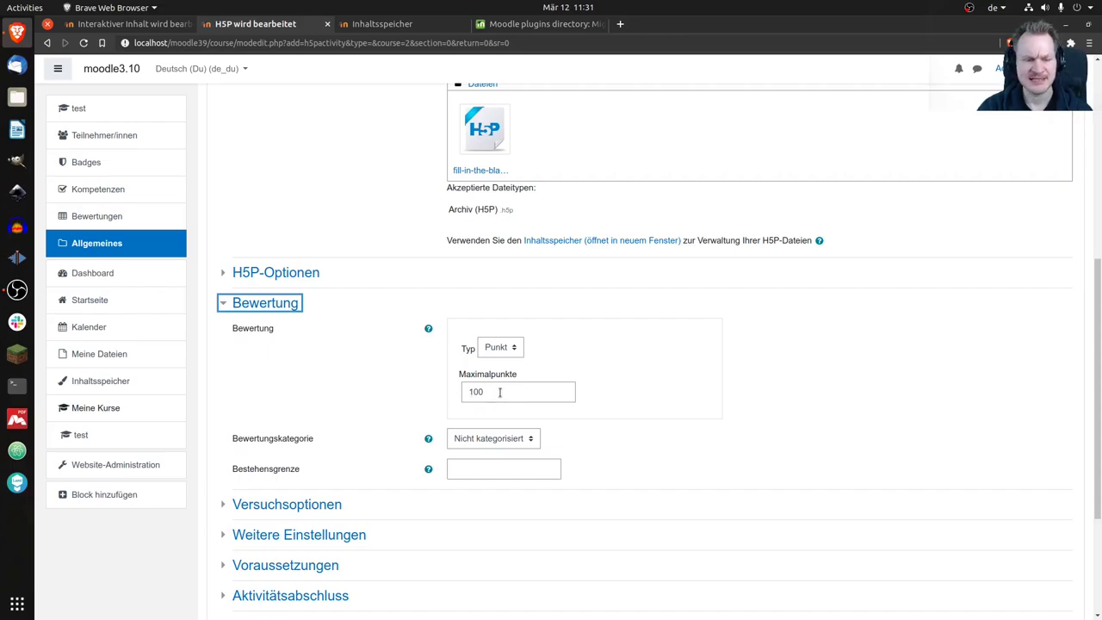
# Examine the available grading types in the H5P activity's Bewertung section, then collapse the section
pyautogui.click(514, 348)
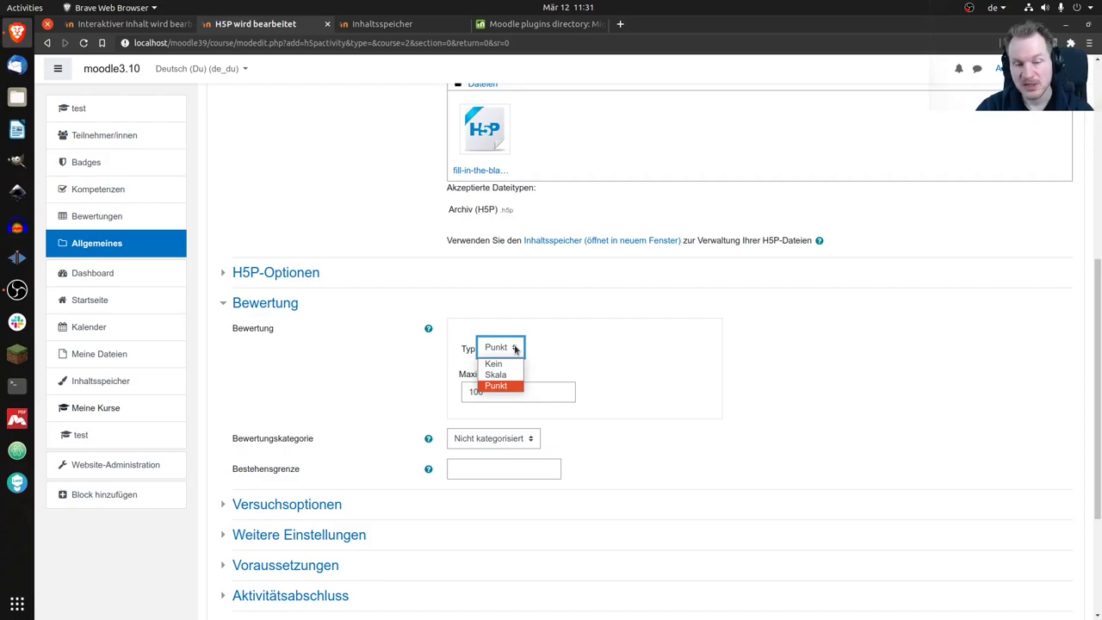
pyautogui.click(514, 348)
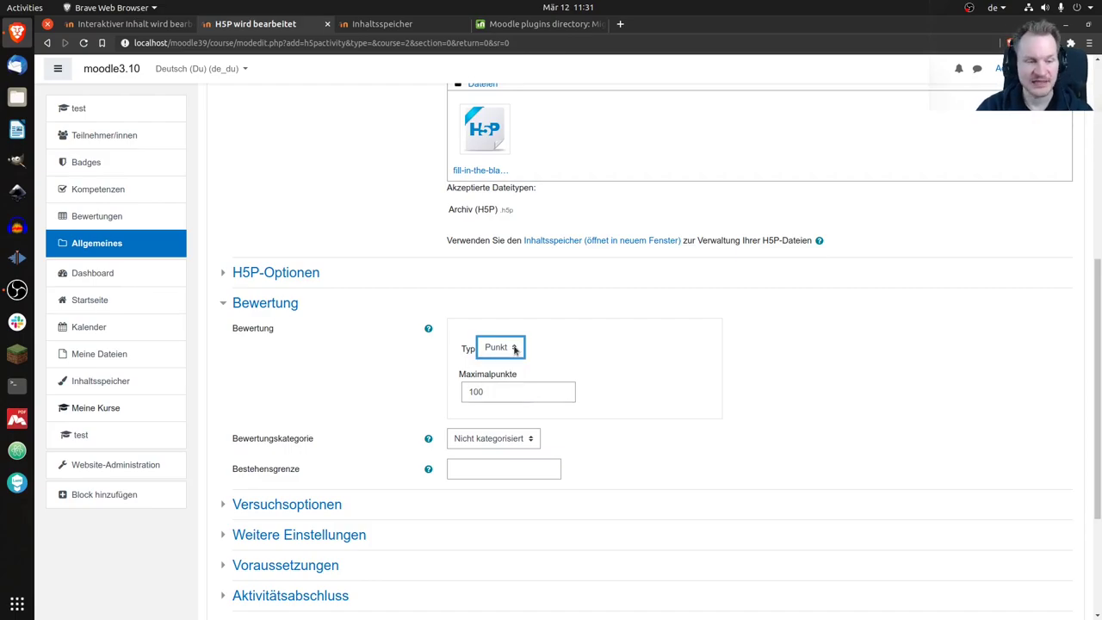
pyautogui.click(223, 305)
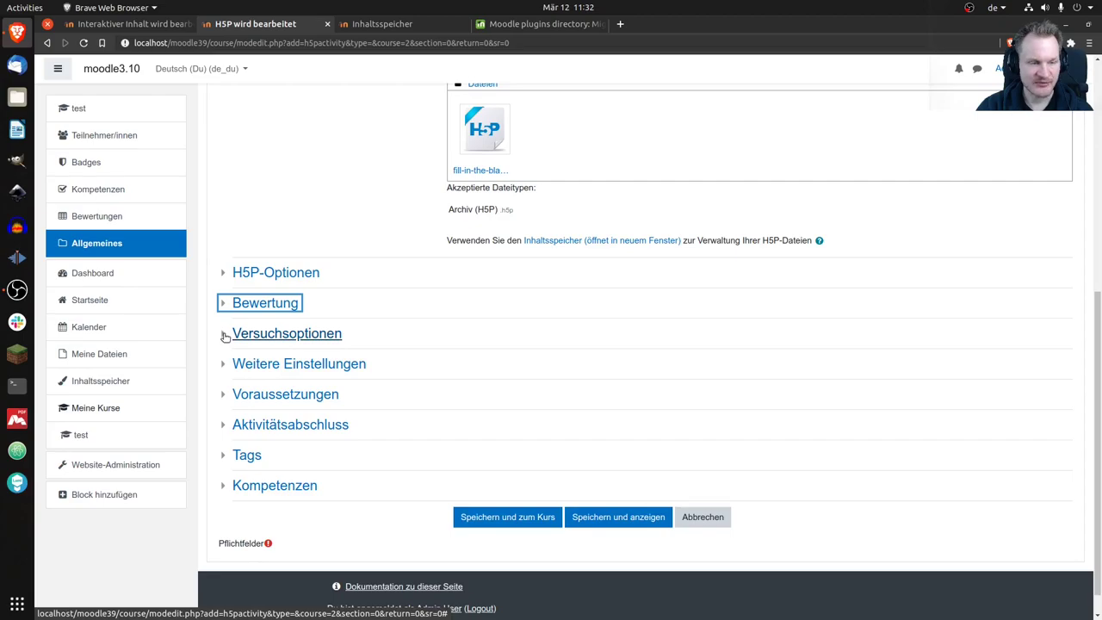
# Expand the H5P activity's Versuchsoptionen and compare them with the Bewertung settings in the Moodle 3.8 Interaktiver Inhalt form
pyautogui.click(224, 333)
pyautogui.click(129, 24)
pyautogui.scroll(-3, 307, 289)
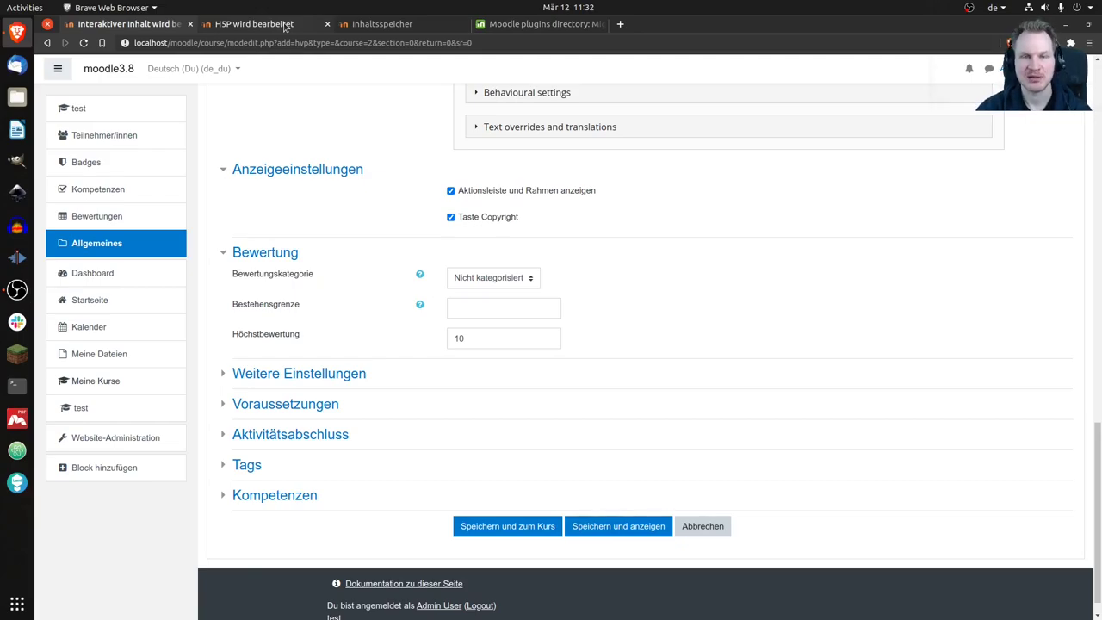
pyautogui.click(285, 24)
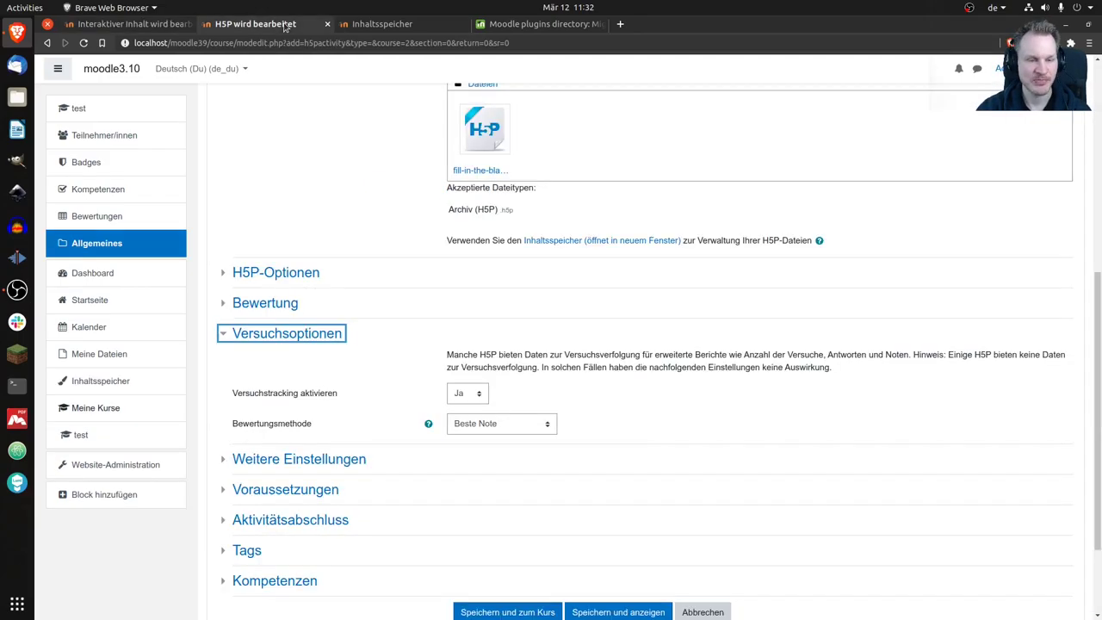
# Examine the choices for Bewertungsmethode and Versuchstracking aktivieren under Versuchsoptionen without changing them
pyautogui.scroll(-3, 529, 266)
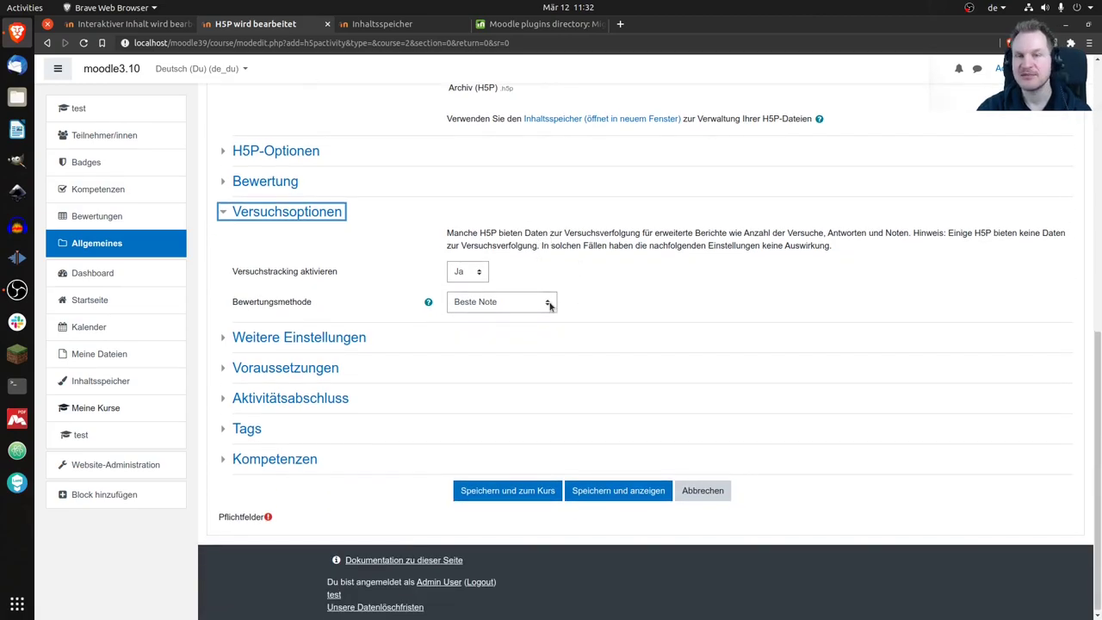
pyautogui.click(550, 306)
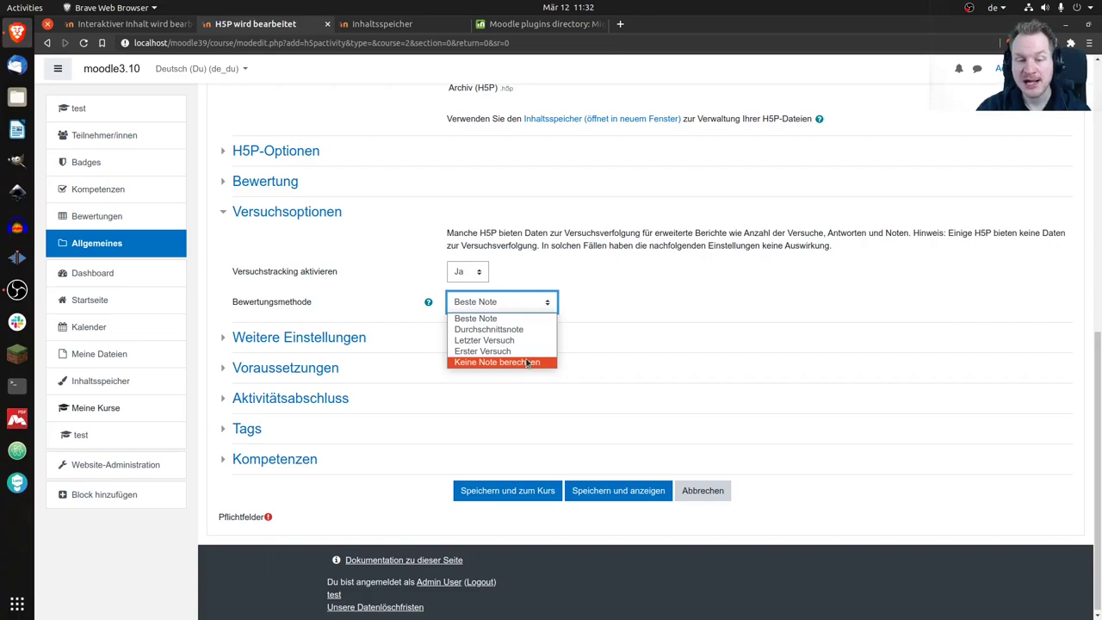
pyautogui.click(628, 290)
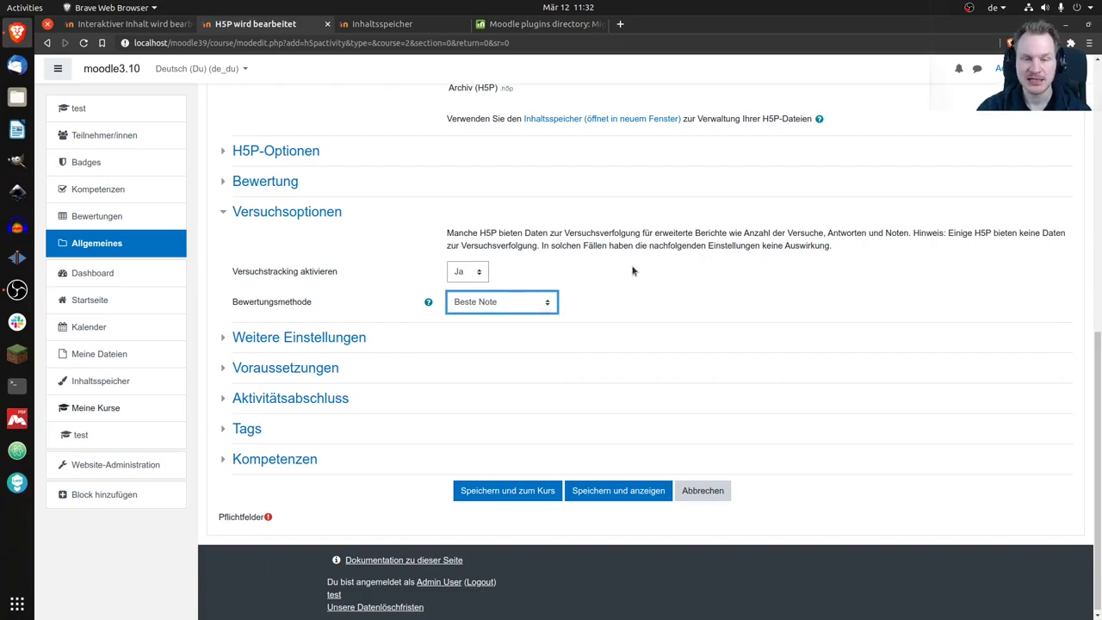
pyautogui.click(479, 277)
pyautogui.click(479, 277)
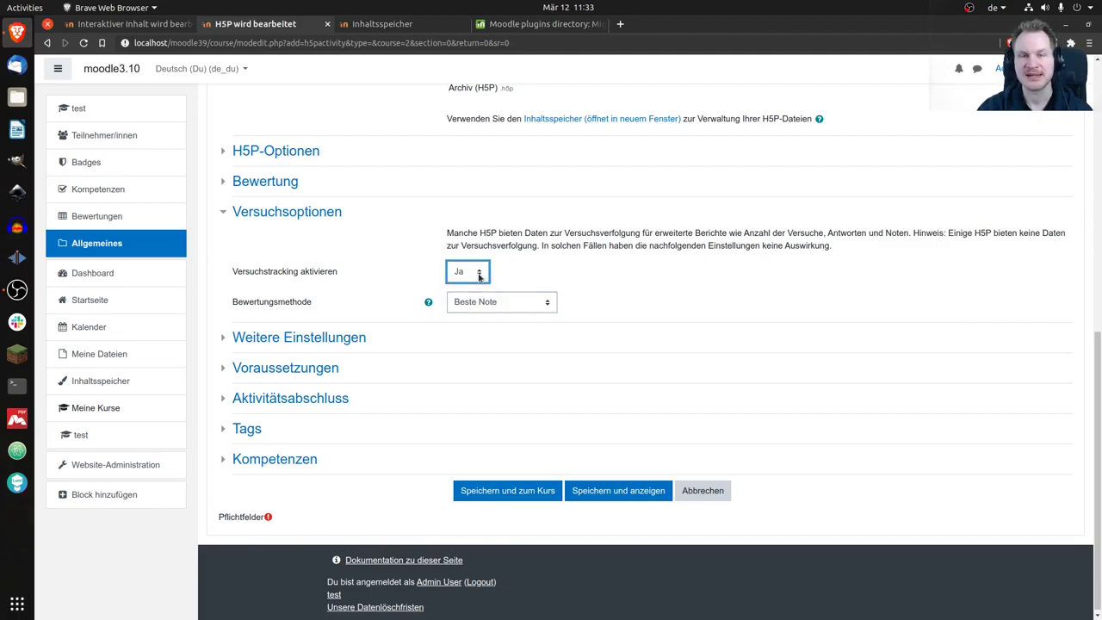
pyautogui.click(548, 305)
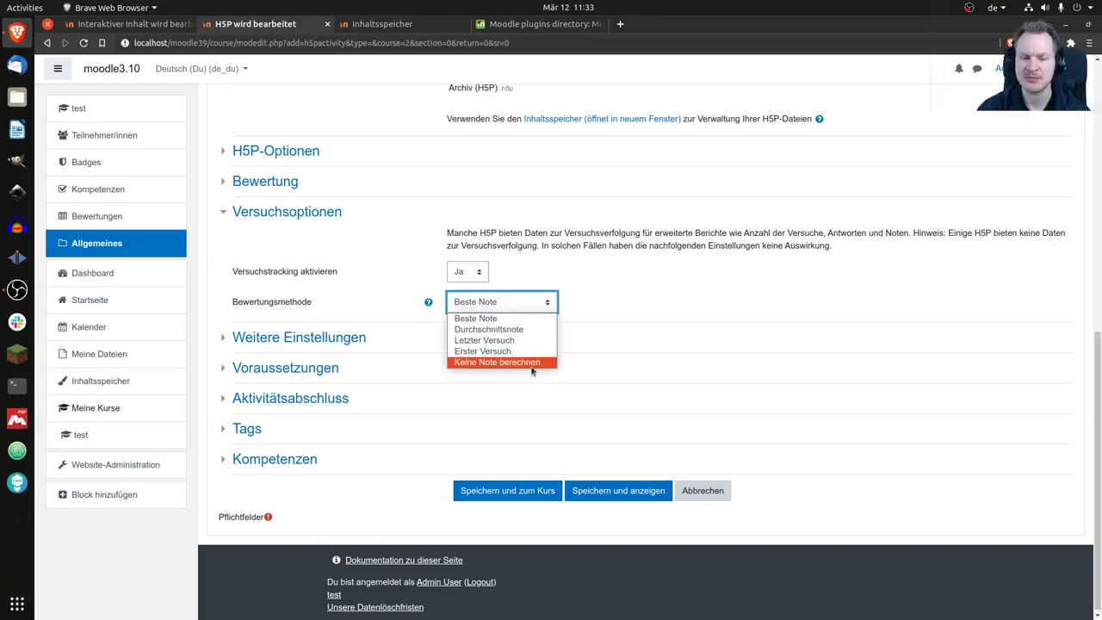
pyautogui.click(593, 270)
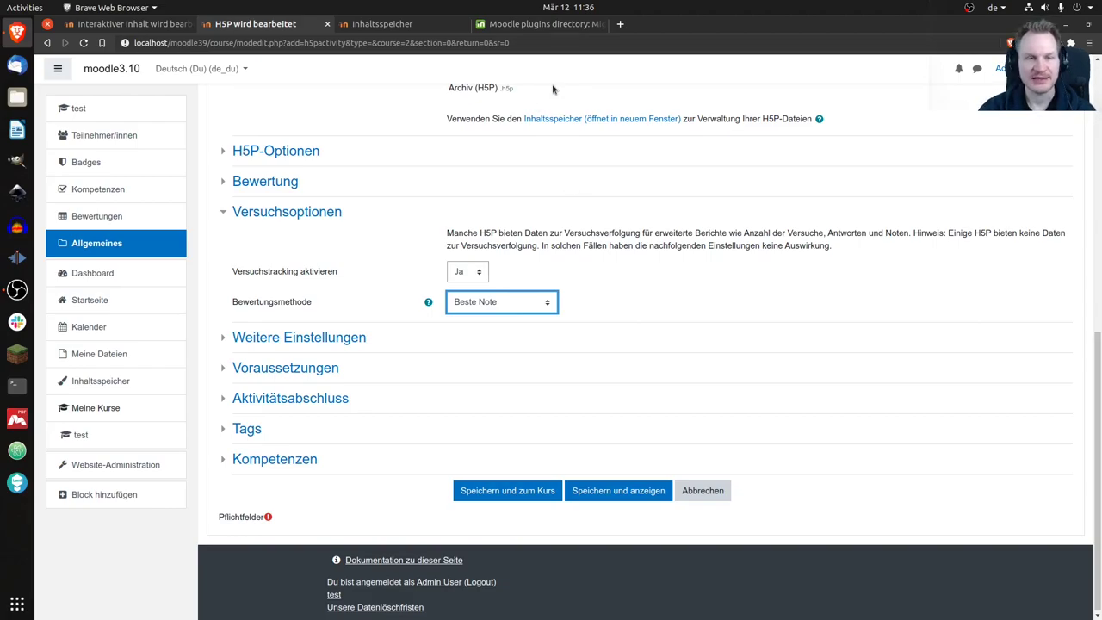
# View the plugin page for migrating mod_hvp content to mod_h5pactivity, then return to the editor in the Moodle 3.8 form
pyautogui.click(523, 25)
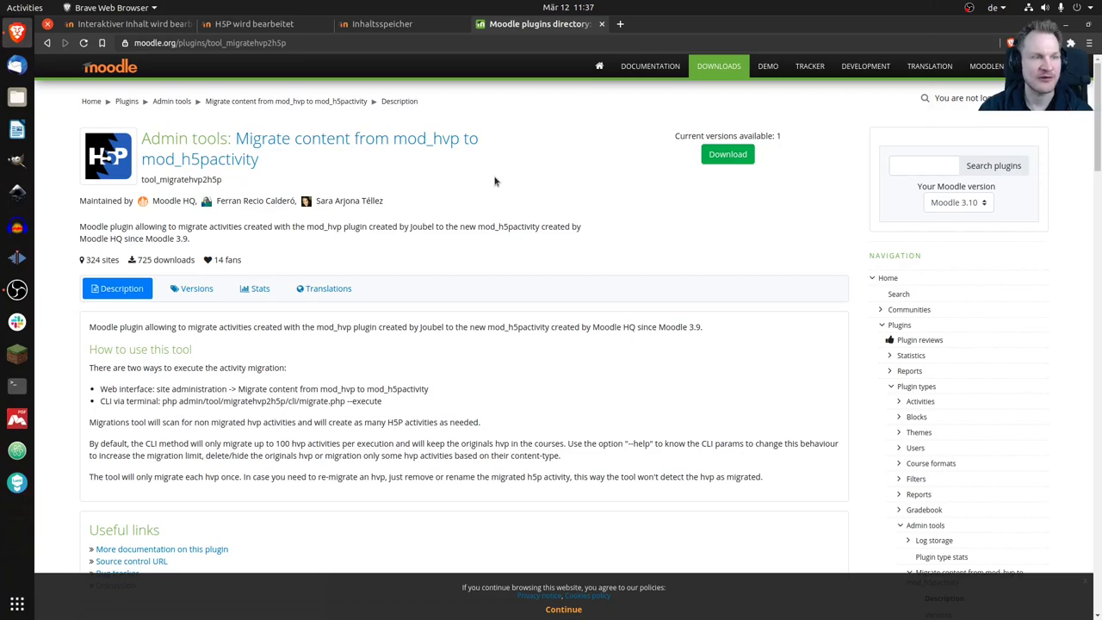
pyautogui.click(129, 24)
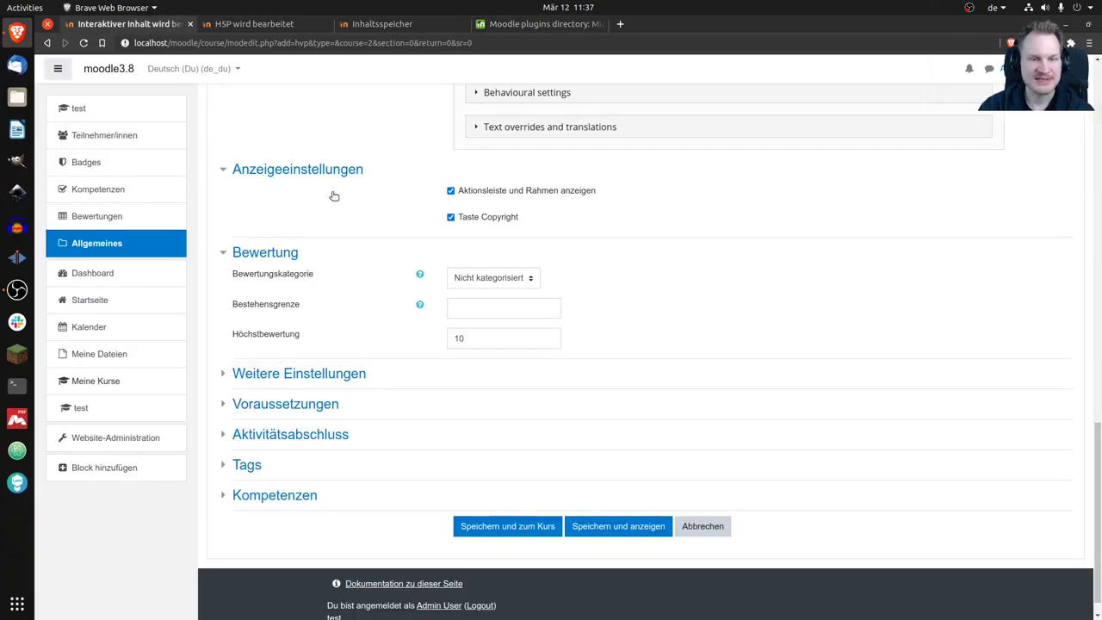
pyautogui.scroll(7, 336, 203)
pyautogui.scroll(6, 346, 215)
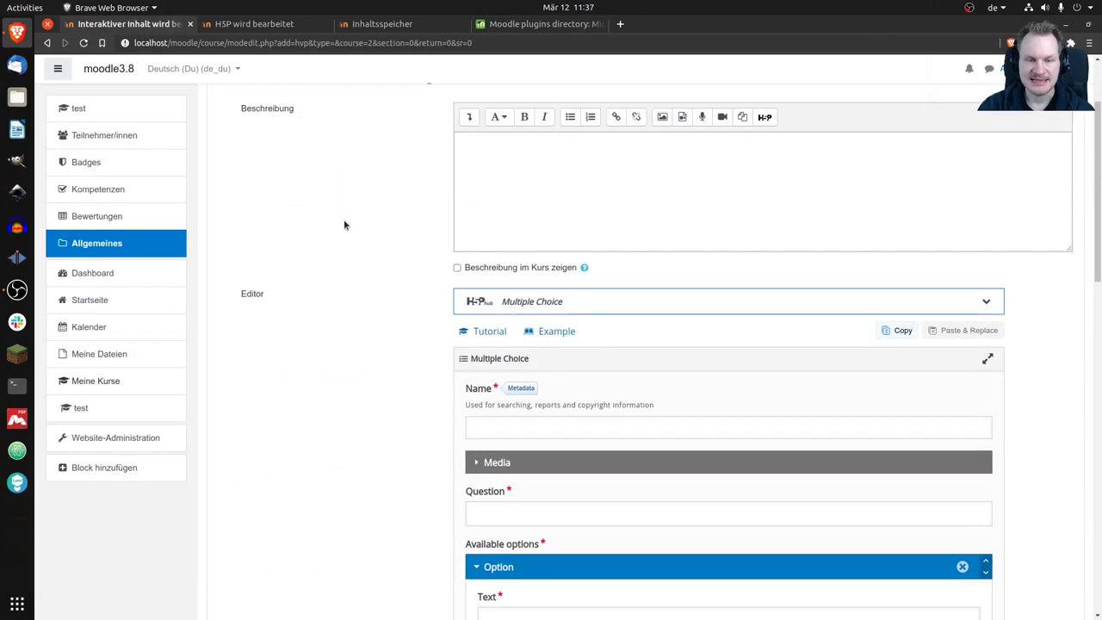
# Change the H5P editor's content type from Multiple Choice to Course Presentation and confirm the change
pyautogui.click(512, 422)
pyautogui.scroll(-2, 344, 337)
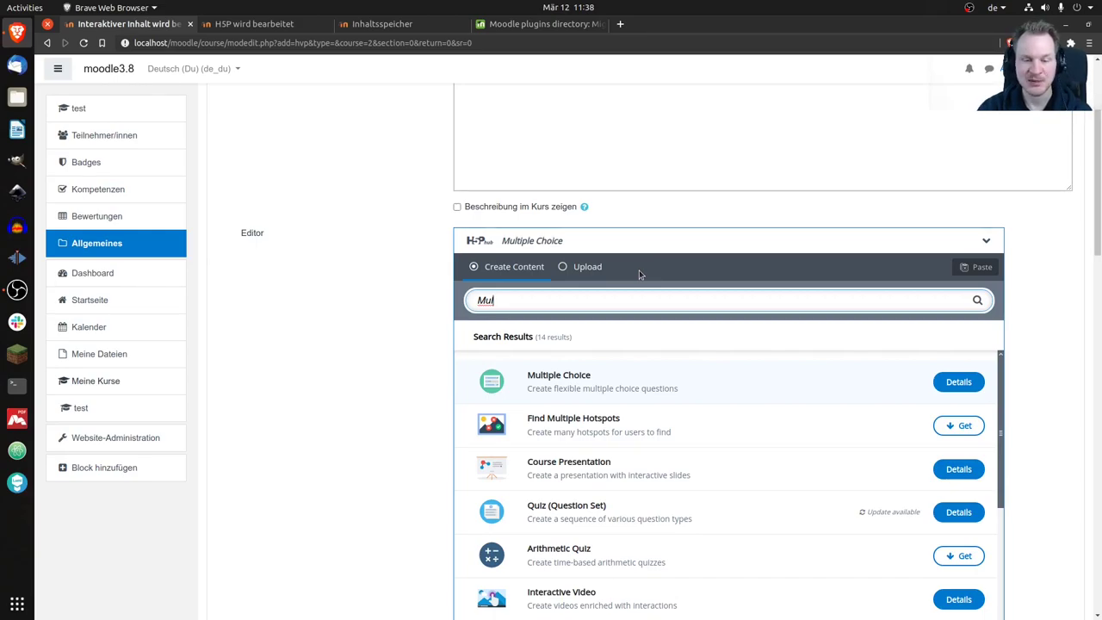
pyautogui.click(623, 472)
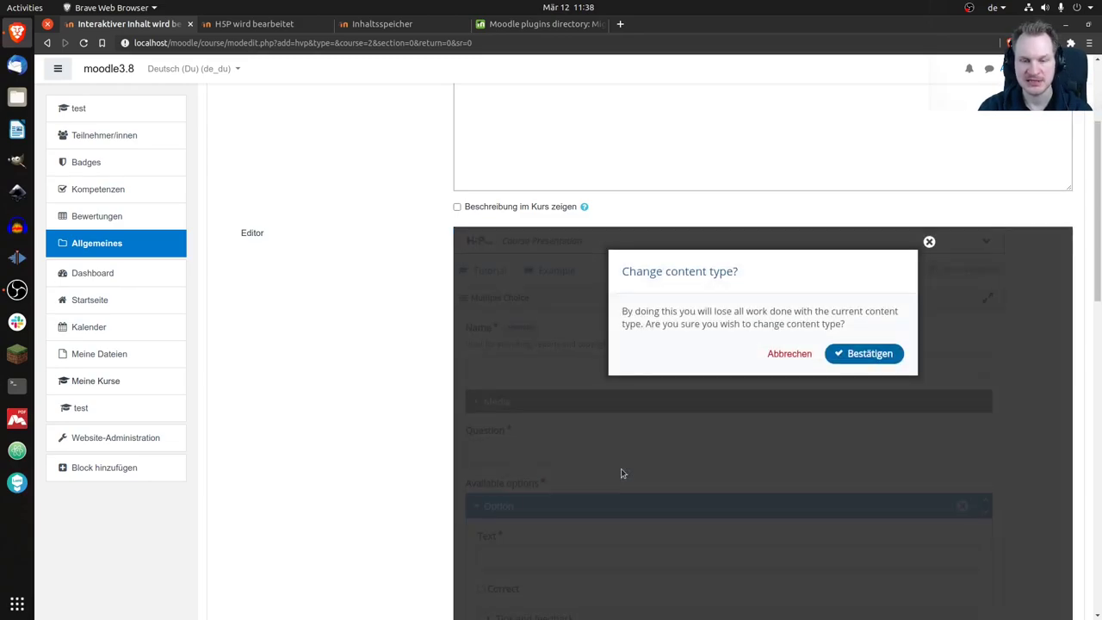
pyautogui.click(859, 360)
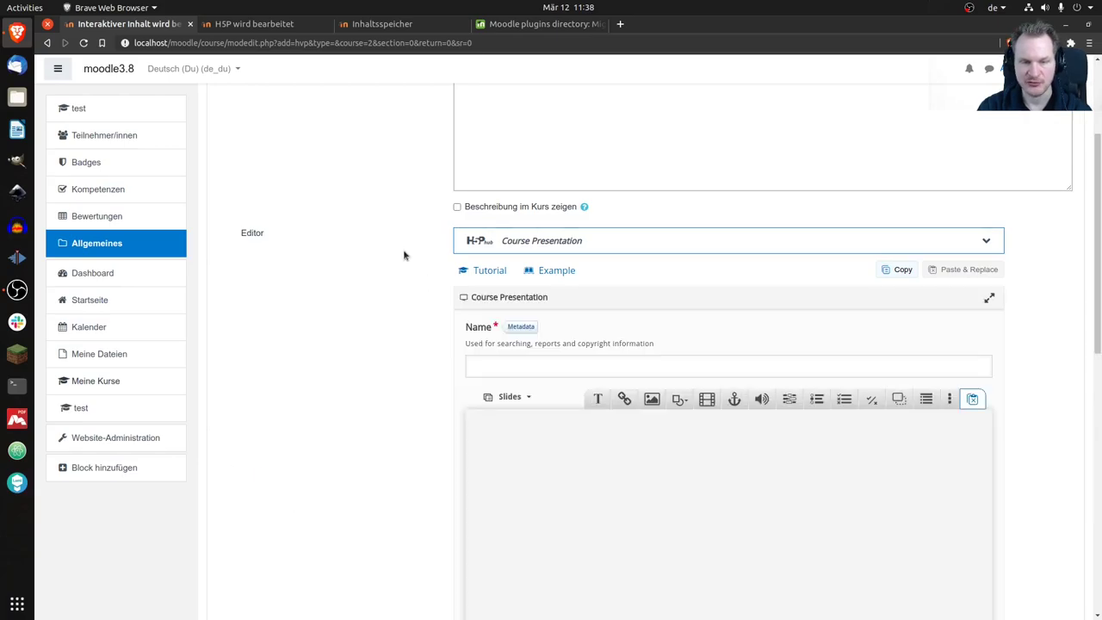
# Examine the slide elements offered by the Course Presentation editor, including the additional ones in its overflow list
pyautogui.scroll(-3, 402, 255)
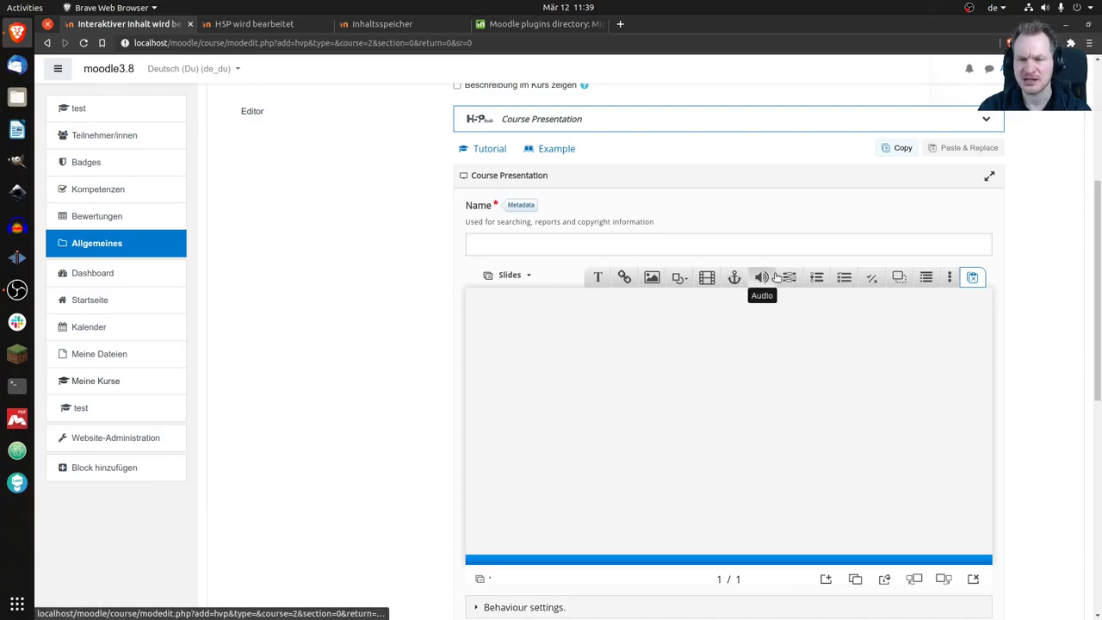
pyautogui.click(949, 278)
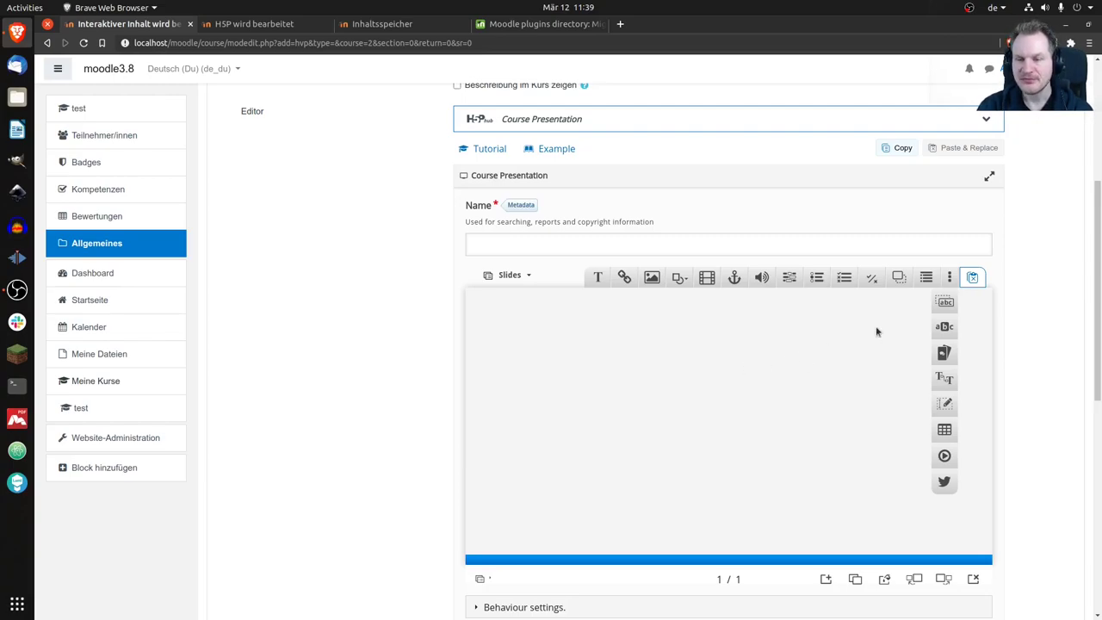
pyautogui.click(950, 278)
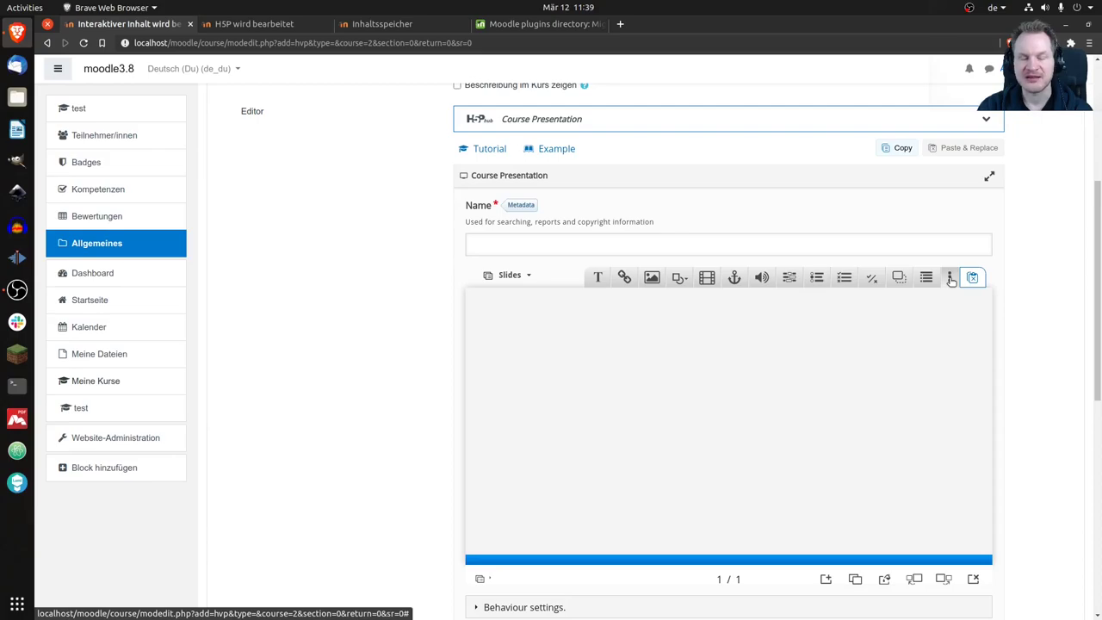